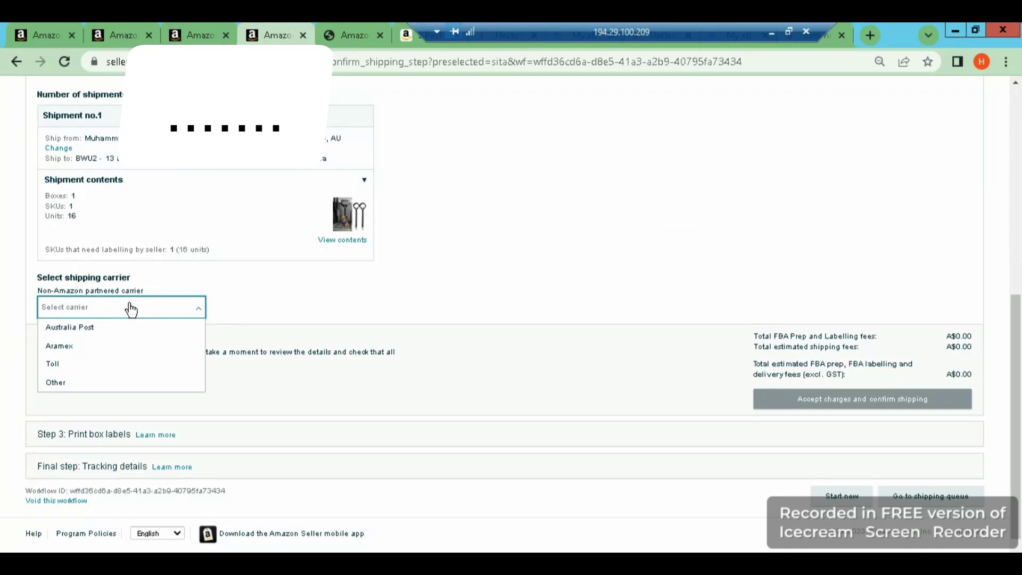
# Select Australia Post as the non-Amazon partnered carrier for the shipment.
pyautogui.click(99, 328)
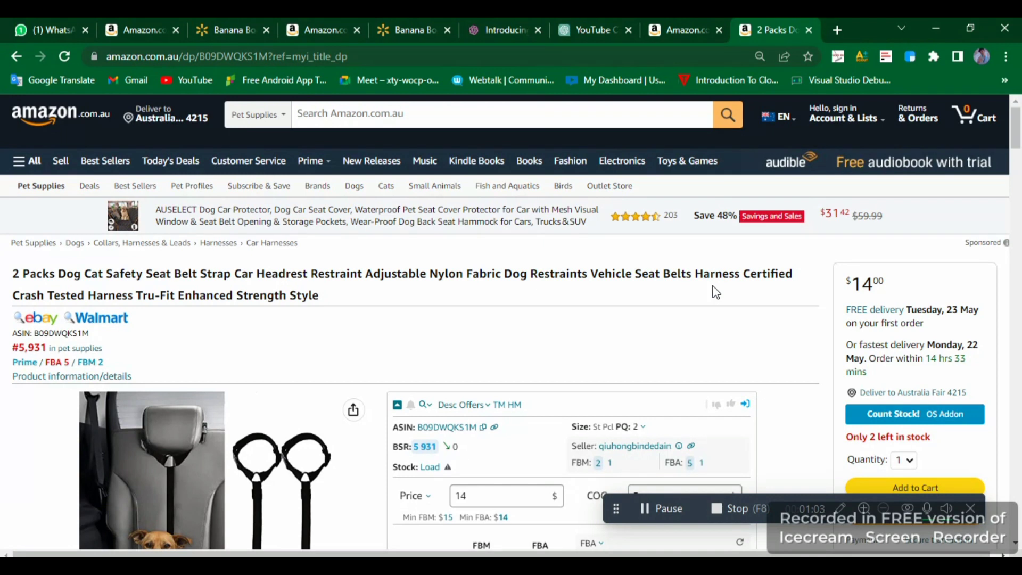
# Copy the ASIN B09DWQKS1M from the dog seat belt product page and switch to the Seller Central remote desktop.
pyautogui.doubleClick(73, 334)
pyautogui.hotkey('ctrl', 'c')
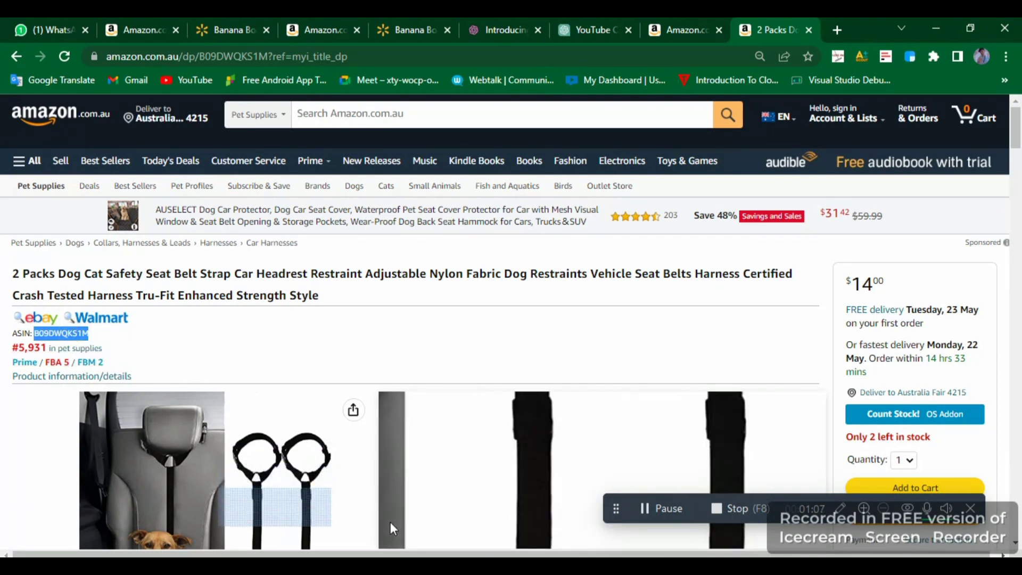
pyautogui.click(349, 566)
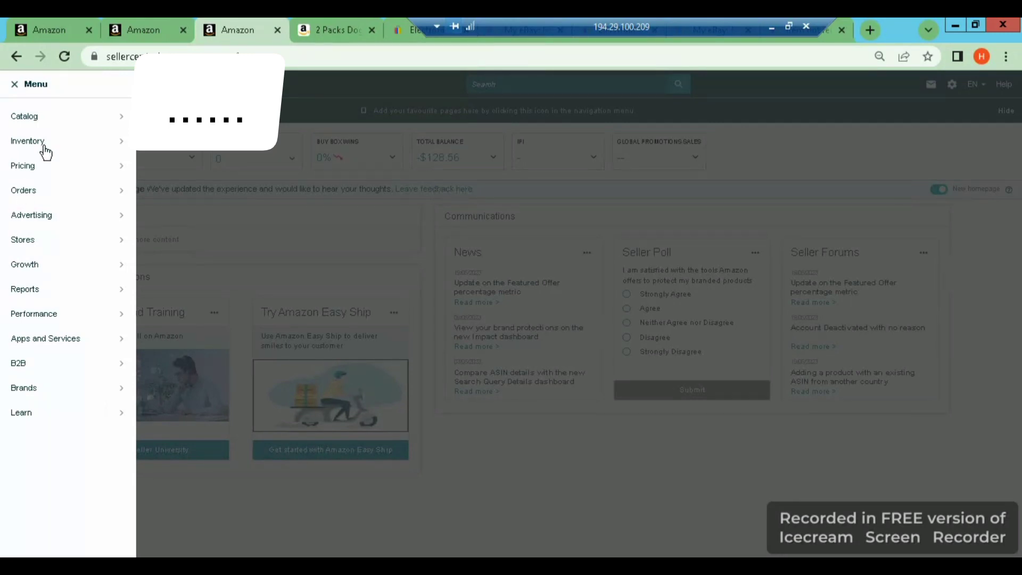
# Open the page for adding products and search Amazon's catalogue for the copied ASIN B09DWQKS1M.
pyautogui.moveTo(57, 120)
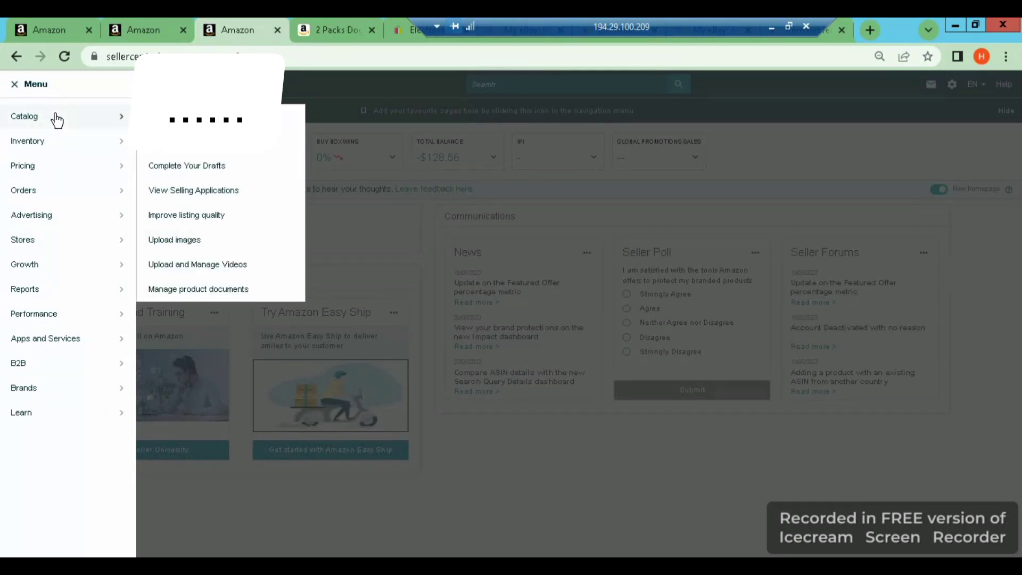
pyautogui.click(296, 117)
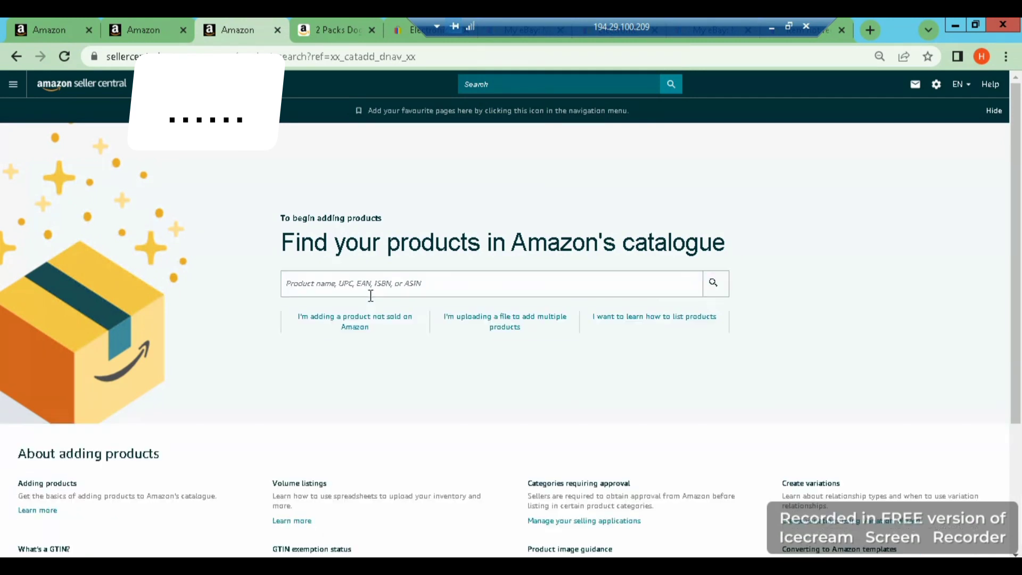
pyautogui.click(364, 290)
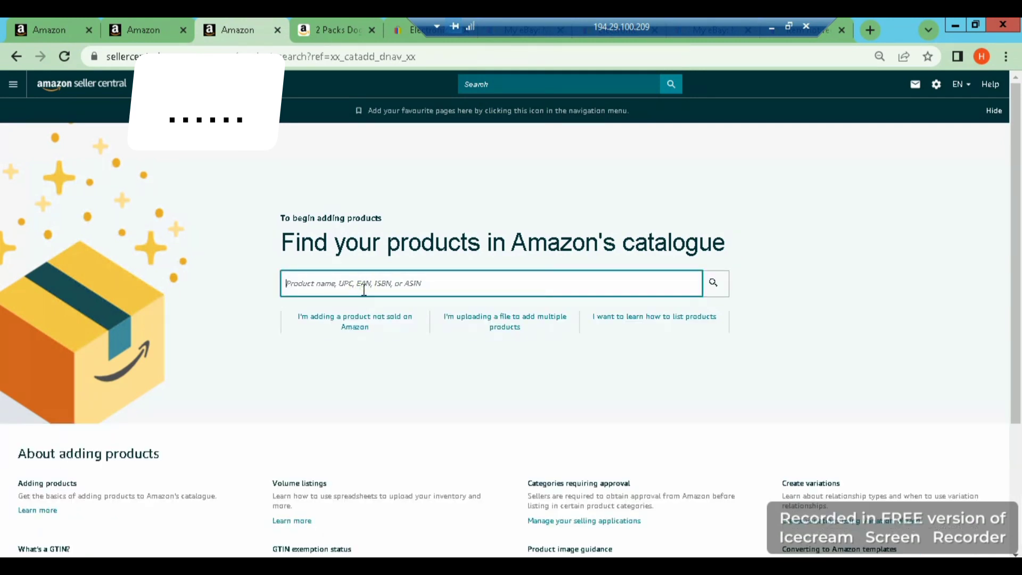
pyautogui.hotkey('ctrl', 'v')
pyautogui.click(715, 284)
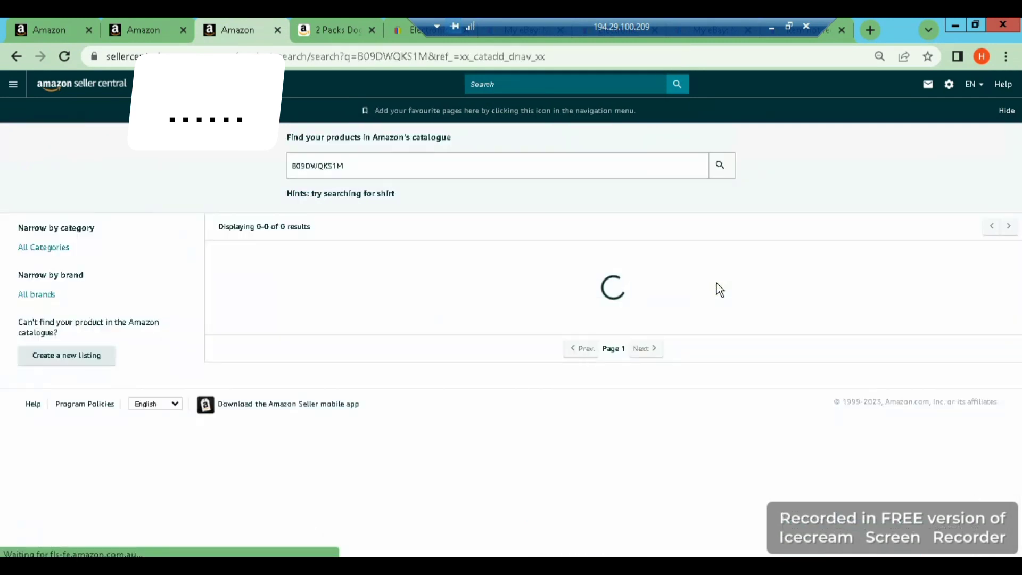
# Set the found seat belt product's condition to New and start selling it.
pyautogui.click(933, 258)
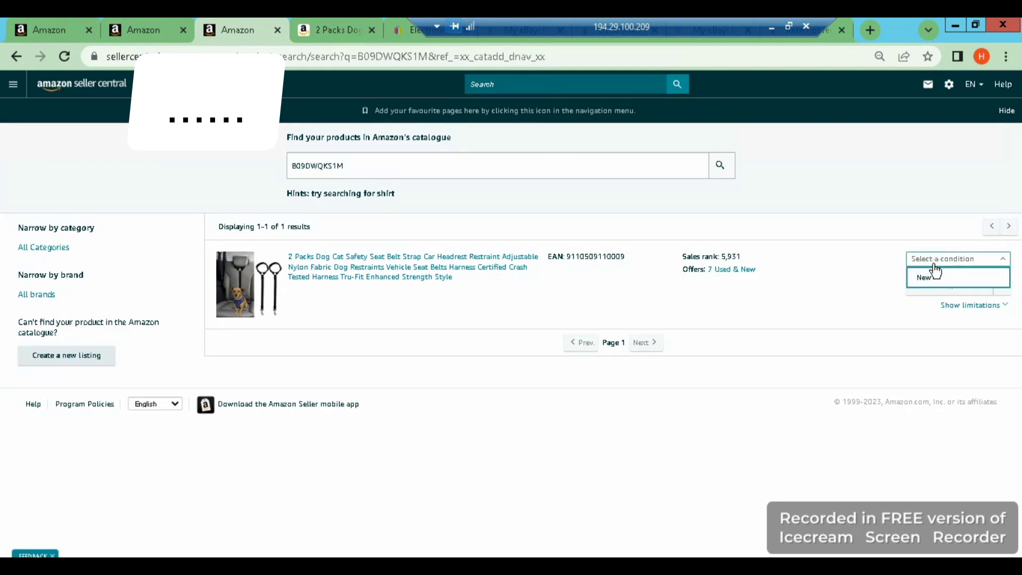
pyautogui.click(934, 277)
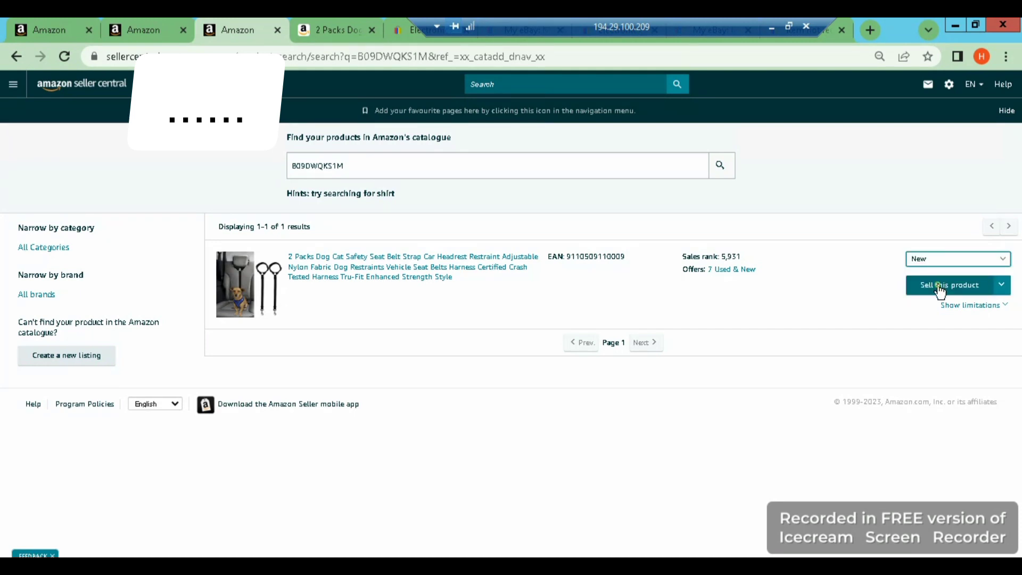
pyautogui.click(939, 286)
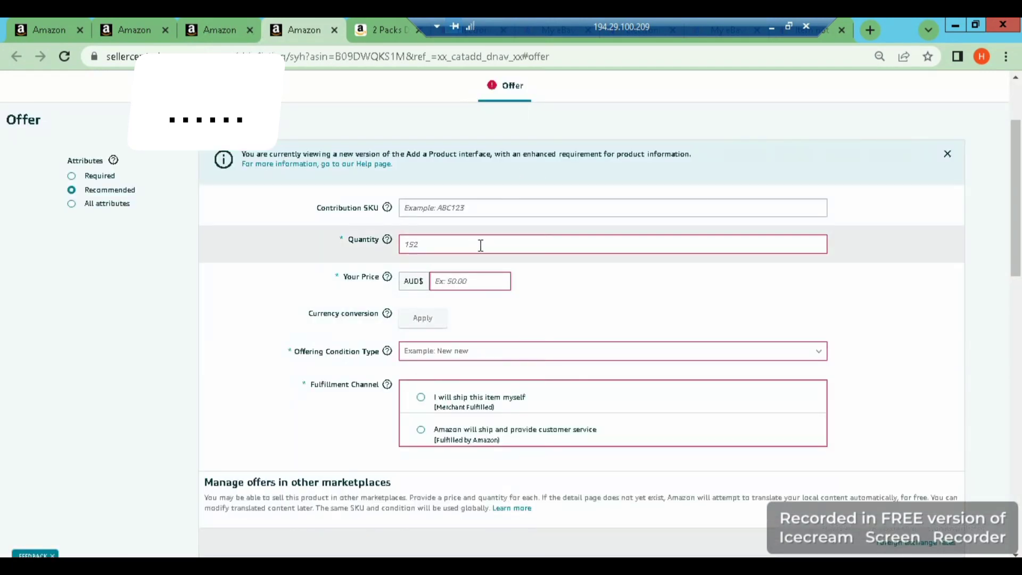
# Set the offer's quantity to 16 and its price to AUD$ 20.
pyautogui.click(480, 245)
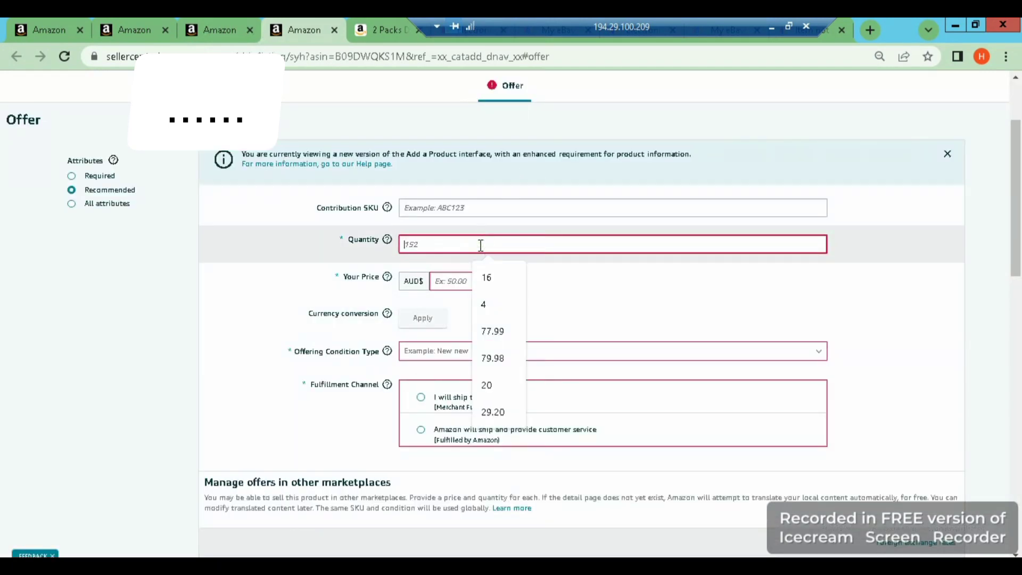
pyautogui.click(490, 273)
pyautogui.click(457, 281)
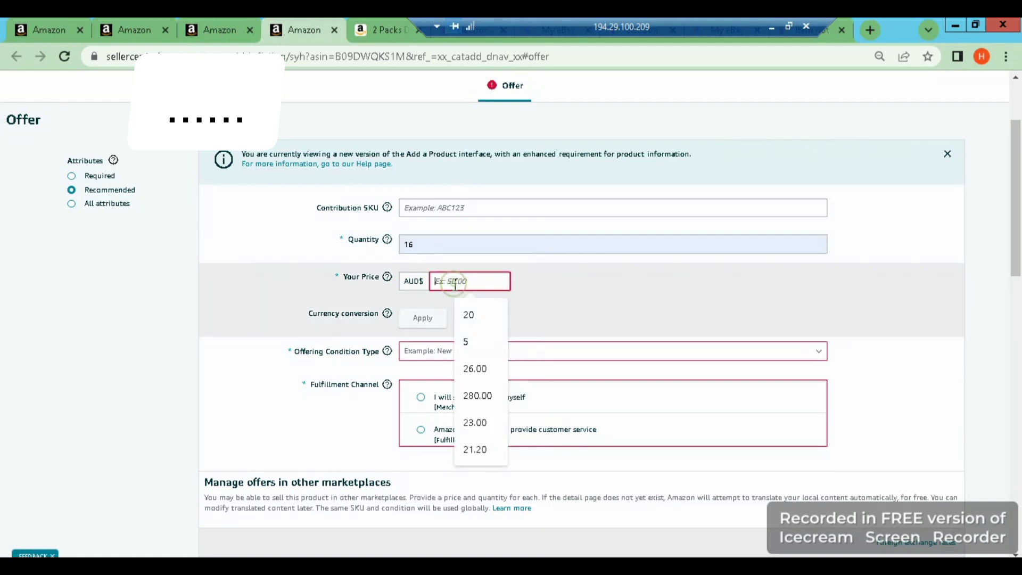
pyautogui.click(469, 316)
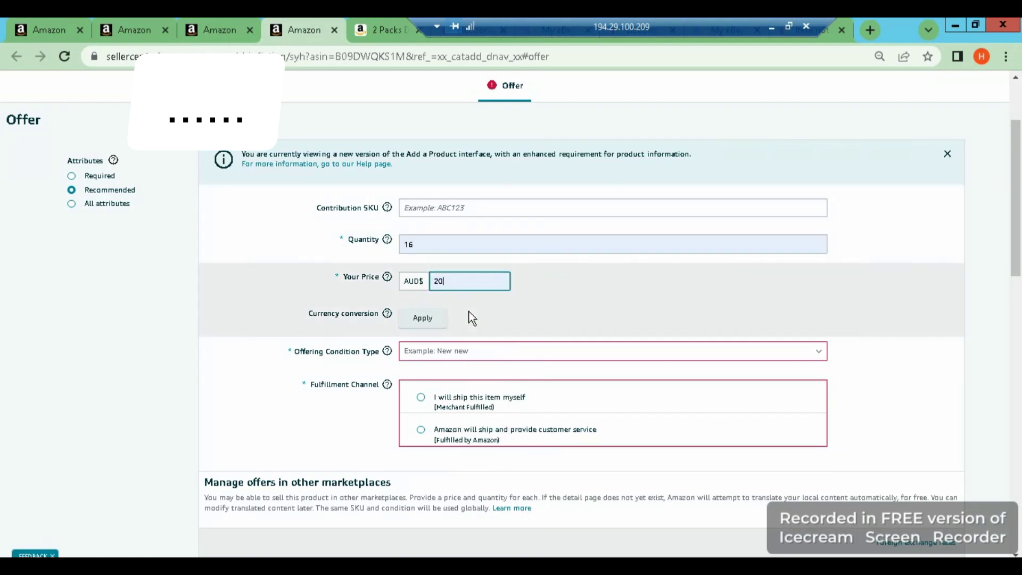
# Set the offering condition type to New and have Amazon ship the item and provide customer service.
pyautogui.click(462, 350)
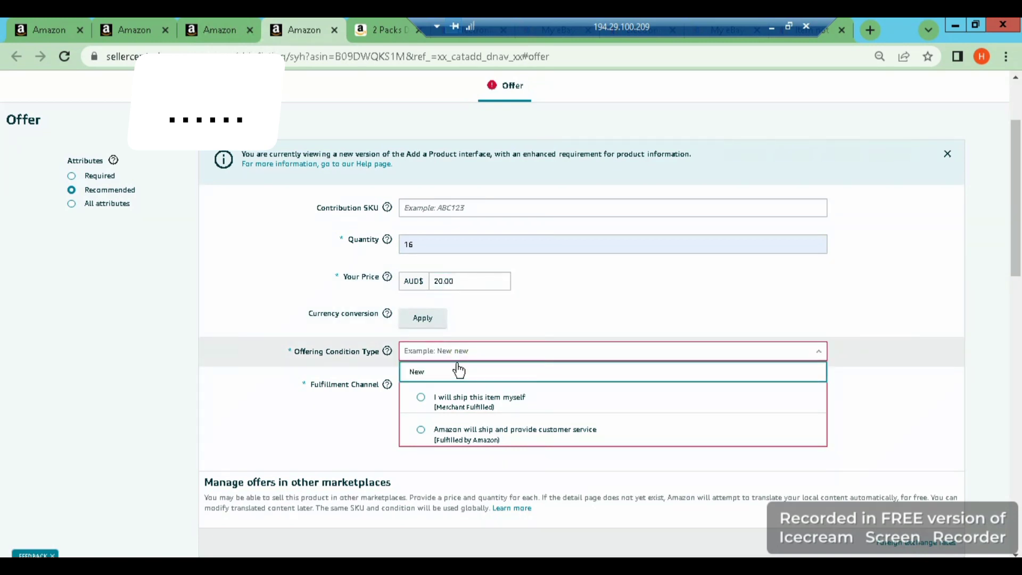
pyautogui.click(458, 373)
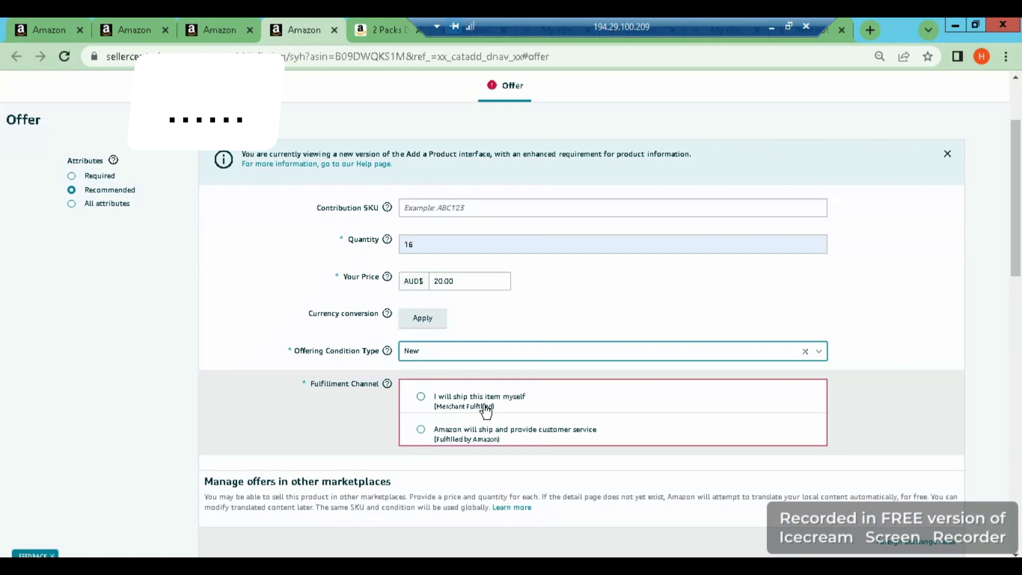
pyautogui.click(420, 431)
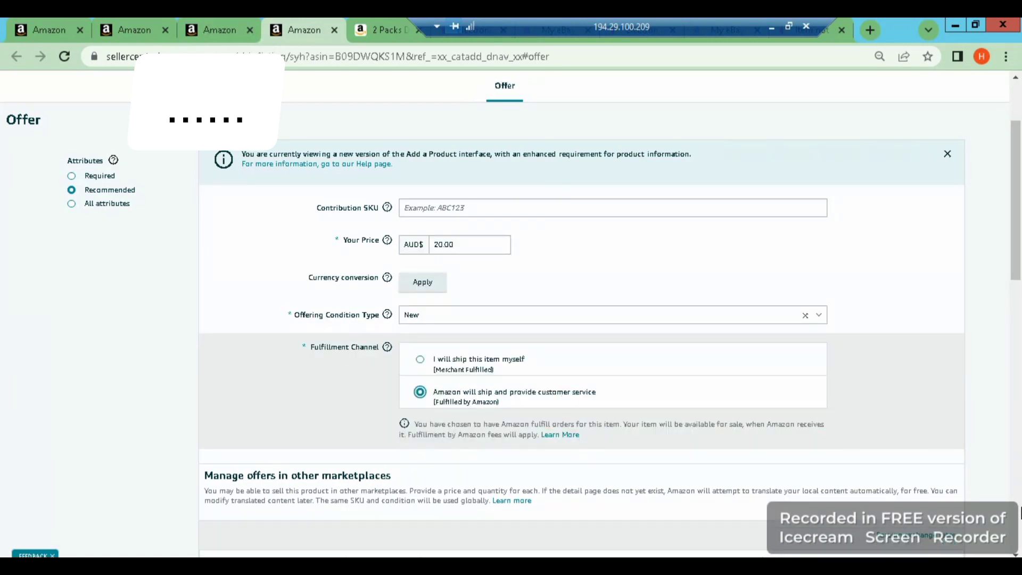
# Save and finish the offer, then list the product as FBA and send it to Amazon.
pyautogui.scroll(-15, 1020, 510)
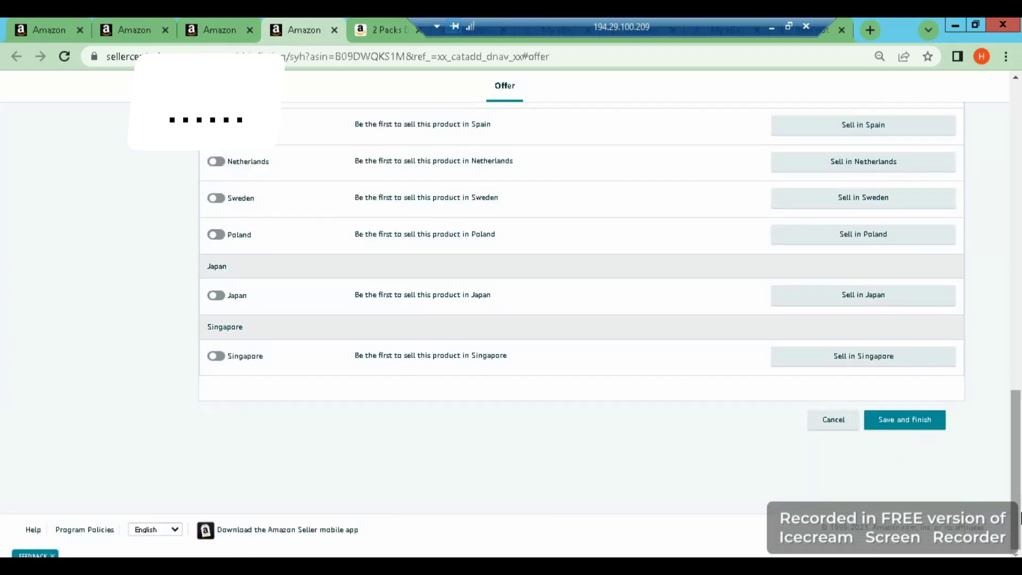
pyautogui.click(901, 424)
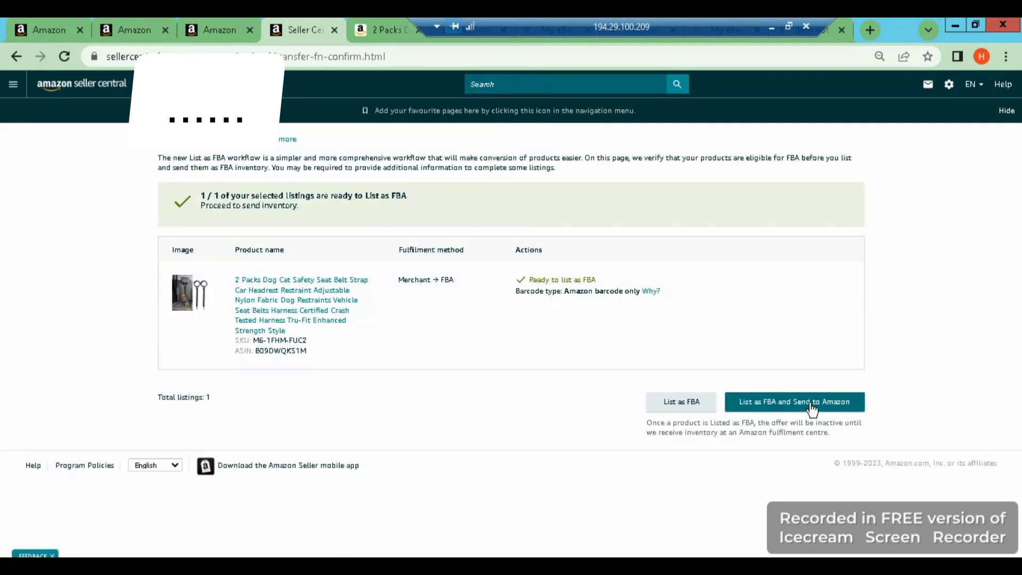
pyautogui.click(811, 409)
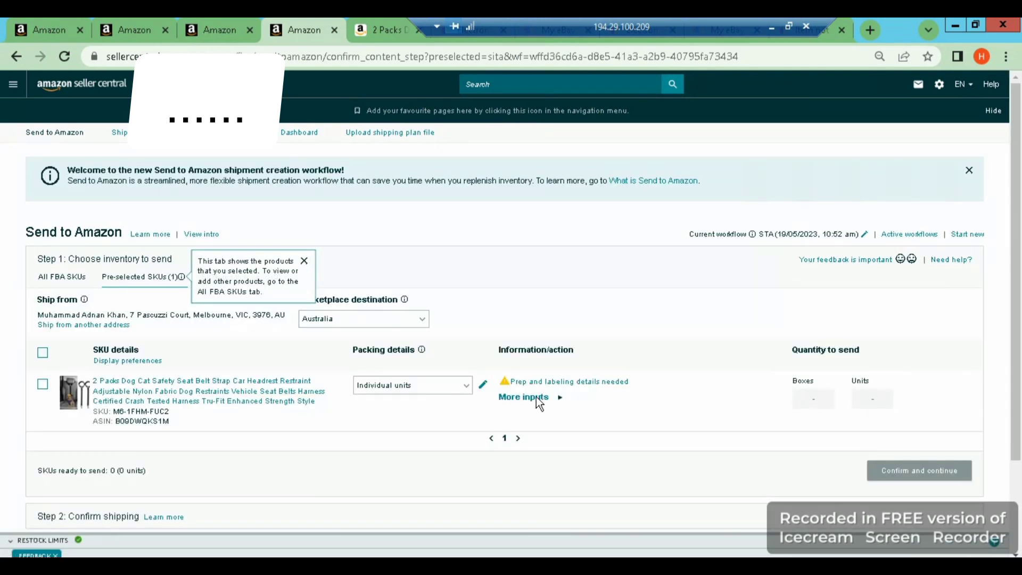
# Open the SKU's prep and labelling details and save its prep category as No prep needed.
pyautogui.click(464, 386)
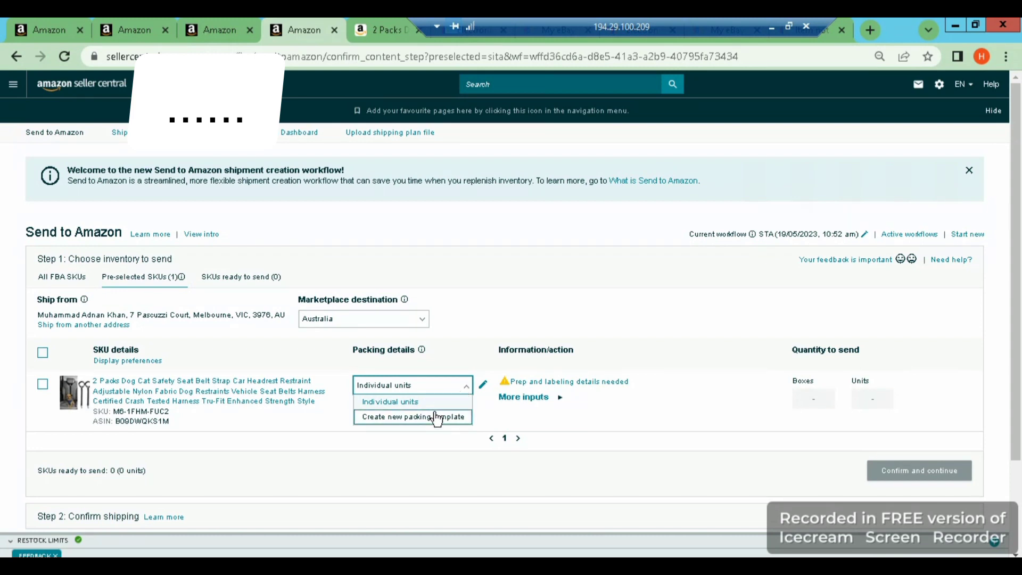
pyautogui.click(523, 382)
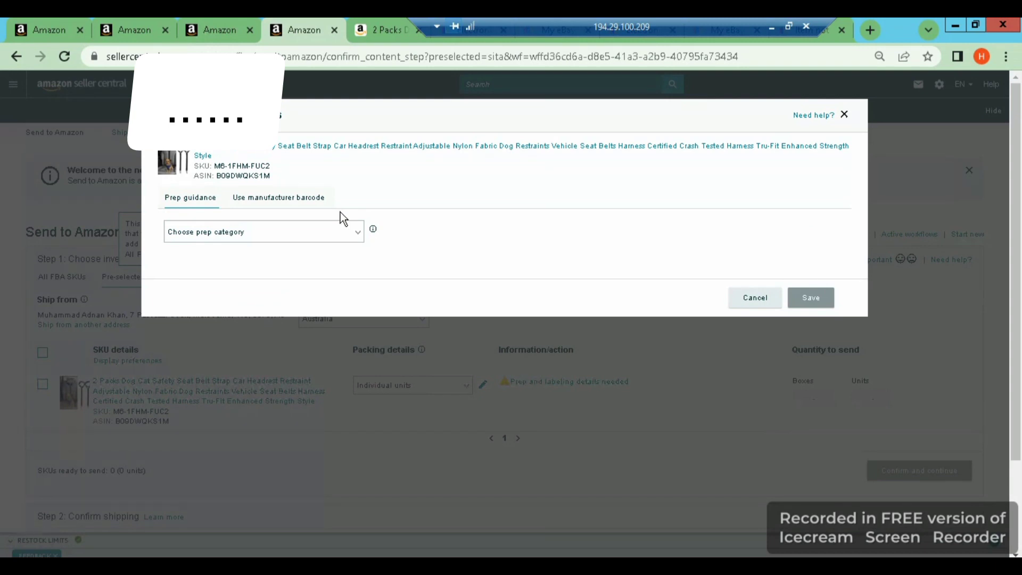
pyautogui.click(350, 234)
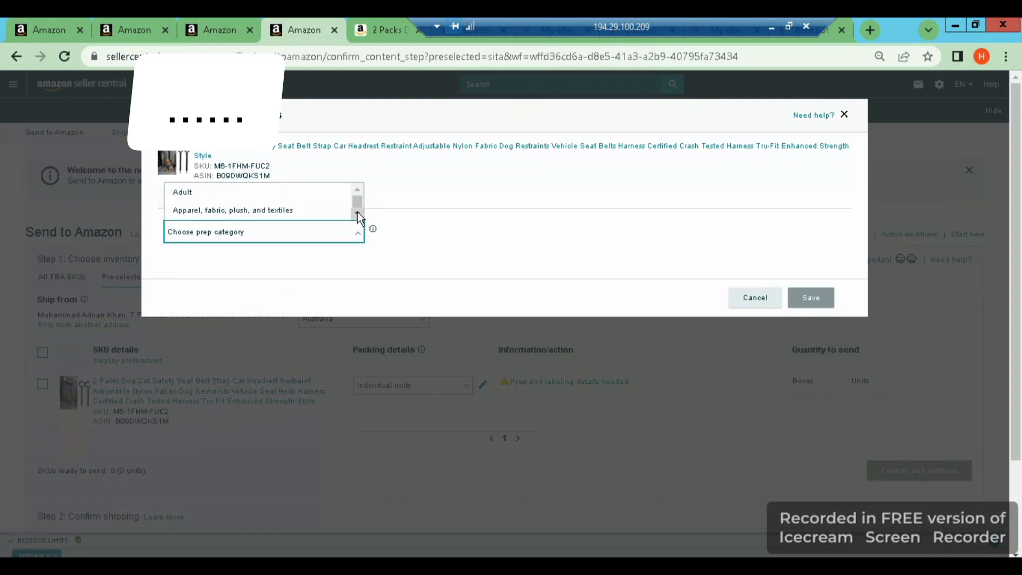
pyautogui.click(356, 212)
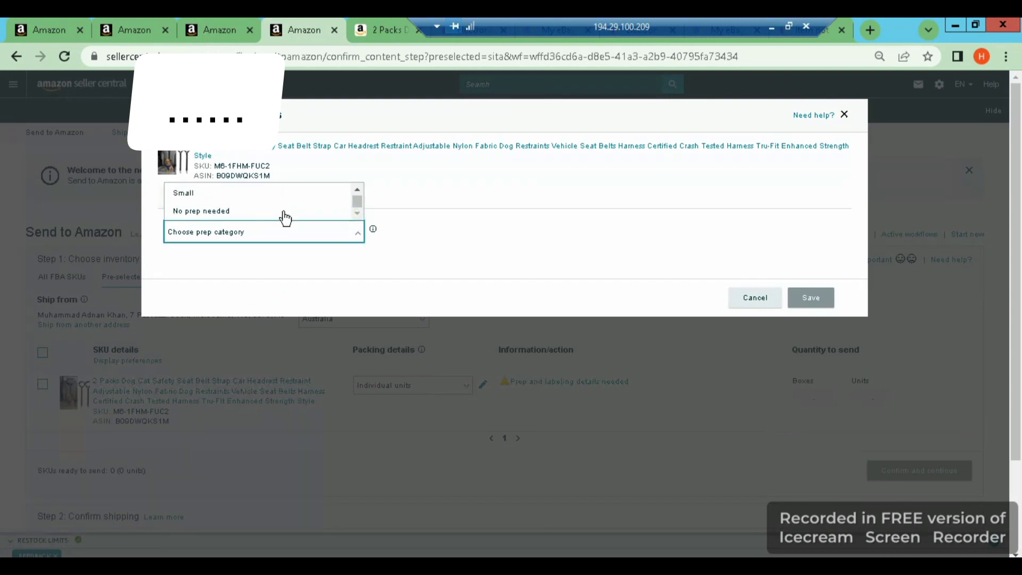
pyautogui.click(274, 211)
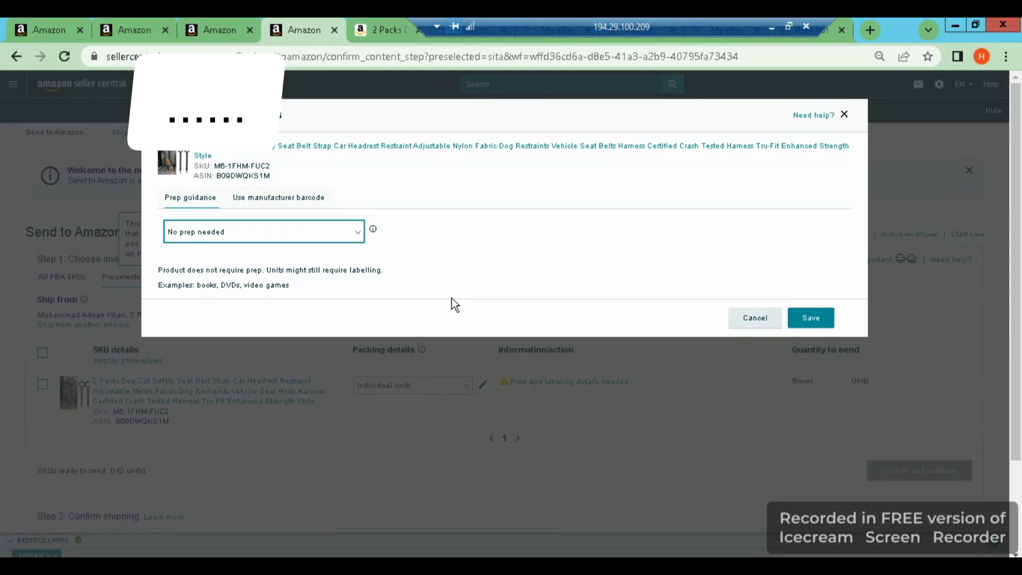
pyautogui.click(825, 317)
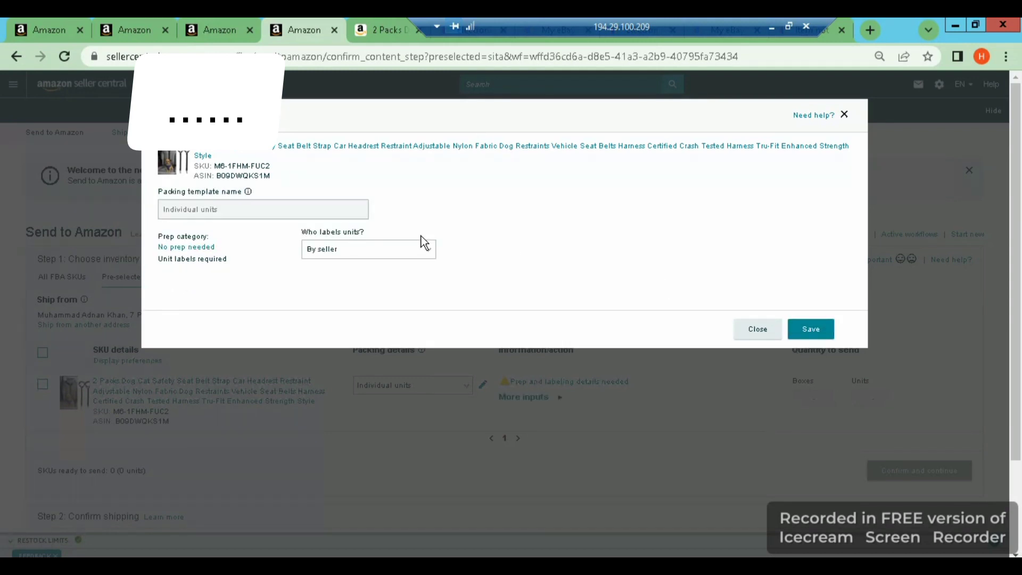
# Choose By seller as the party labelling the units and save the individual-units details.
pyautogui.click(418, 249)
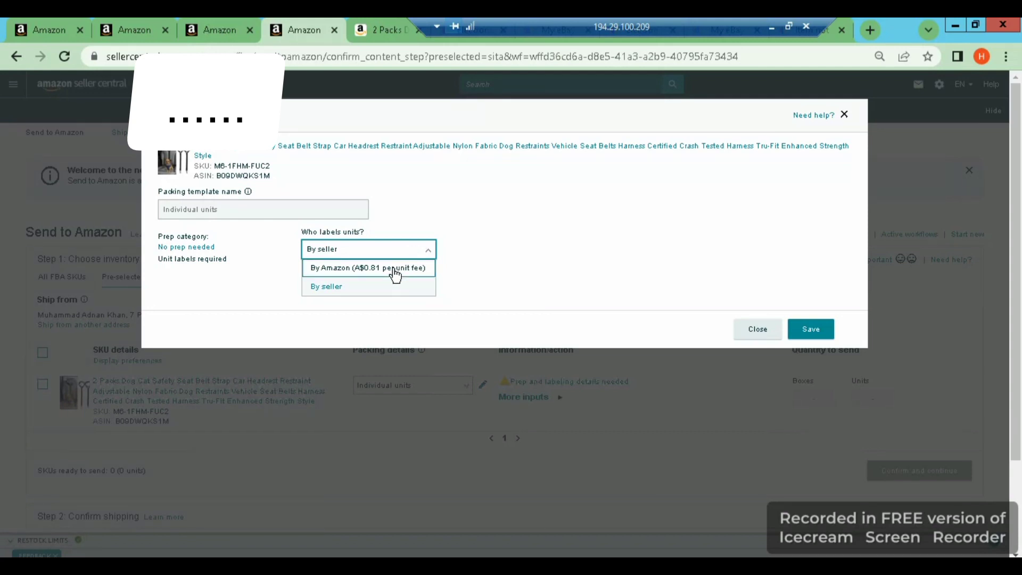
pyautogui.click(385, 290)
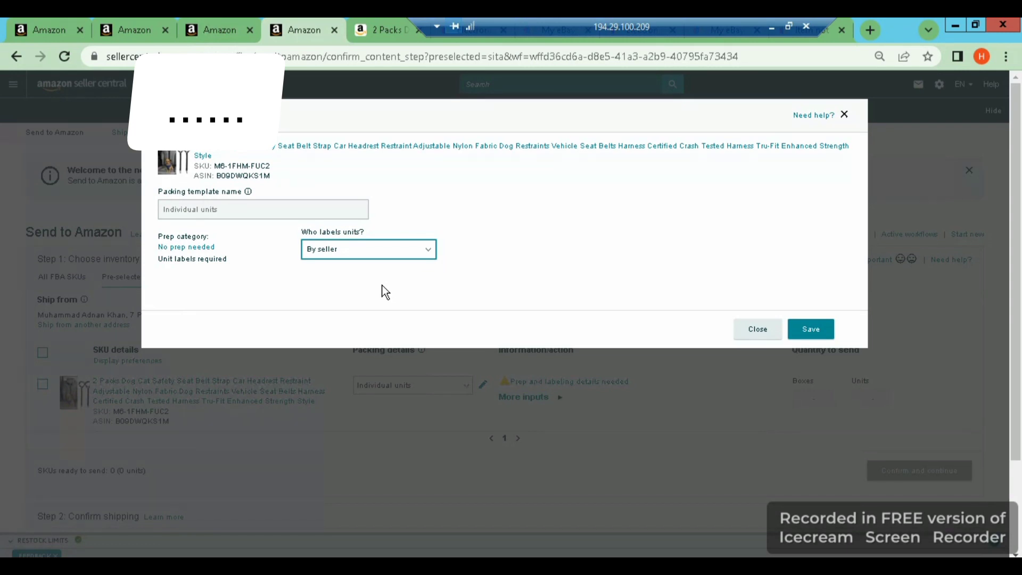
pyautogui.click(799, 326)
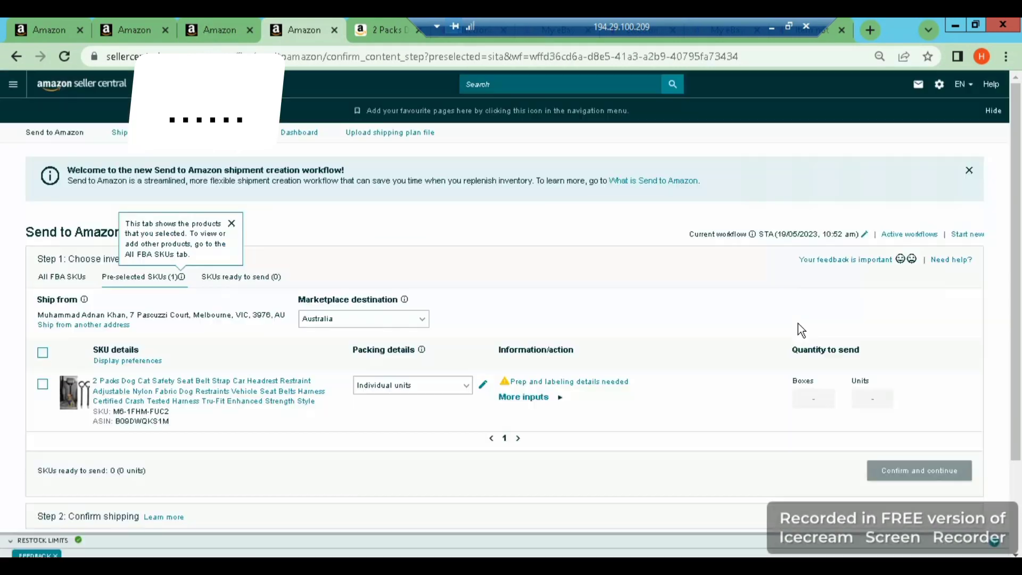
# Start a new case pack packing template named fba with 16 units per box.
pyautogui.click(458, 391)
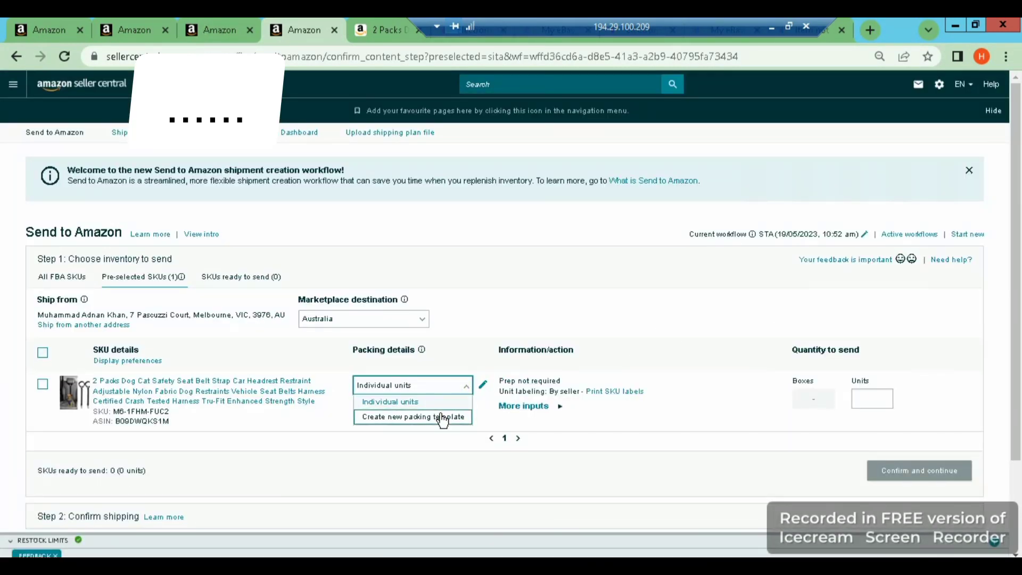
pyautogui.click(442, 418)
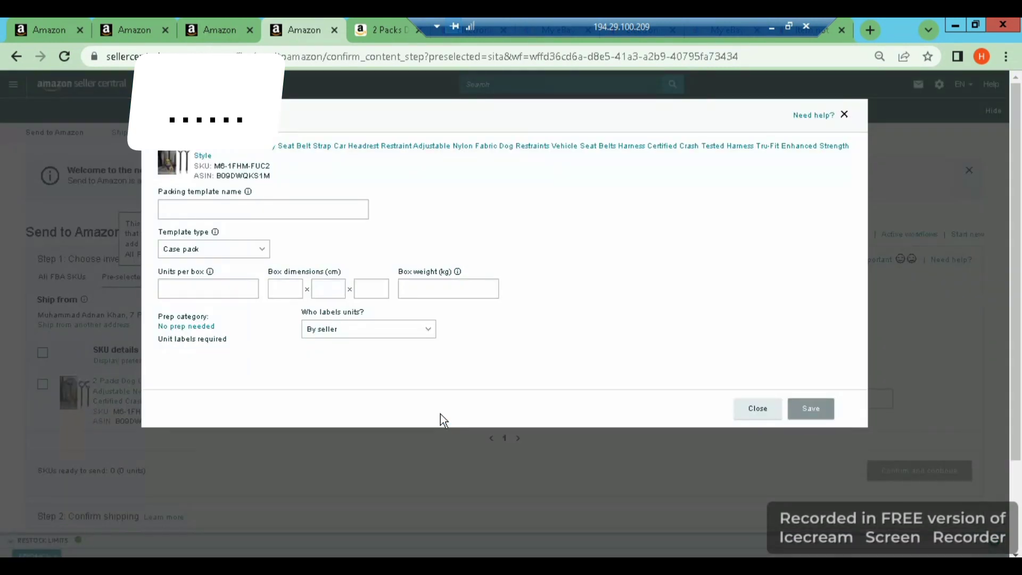
pyautogui.click(258, 208)
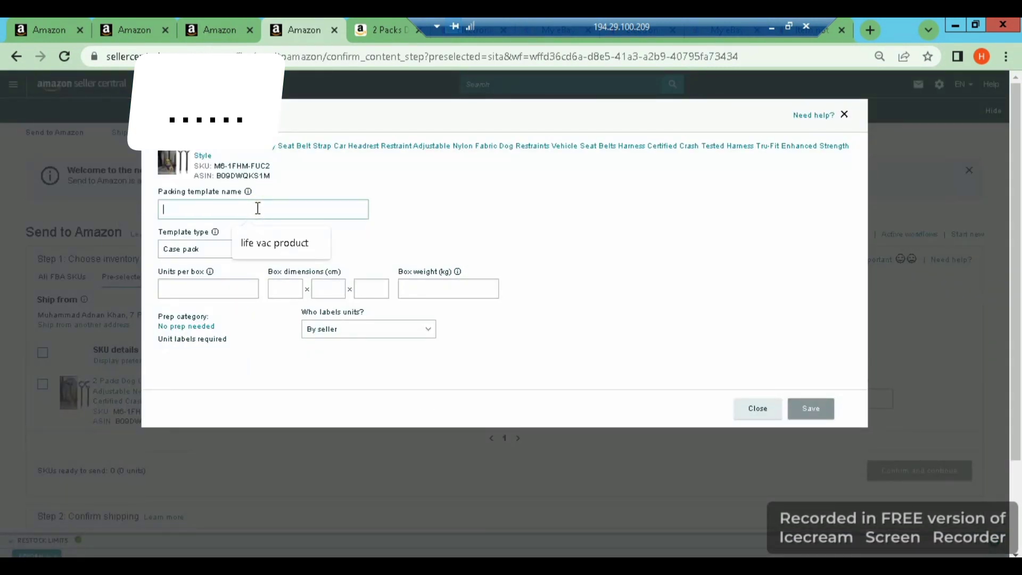
pyautogui.write('fba')
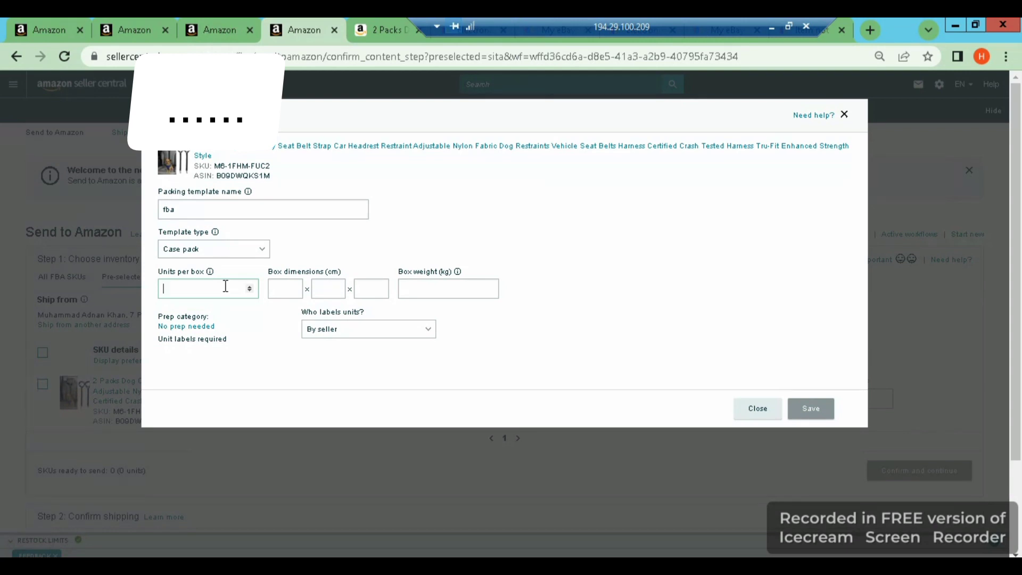
pyautogui.click(225, 287)
pyautogui.write('16')
# Set the packing template's box dimensions to 24 x 23 x 23 cm.
pyautogui.click(283, 290)
pyautogui.write('24')
pyautogui.click(326, 288)
pyautogui.write('23')
pyautogui.click(362, 289)
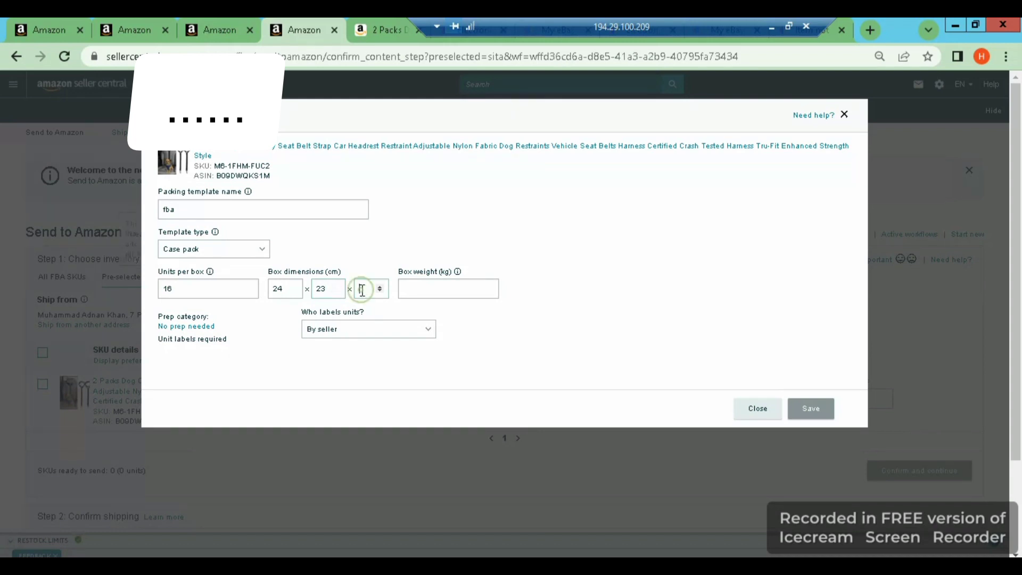
pyautogui.write('23')
# Set the packing template's box weight to 26 kg and save the template.
pyautogui.click(413, 290)
pyautogui.write('8.')
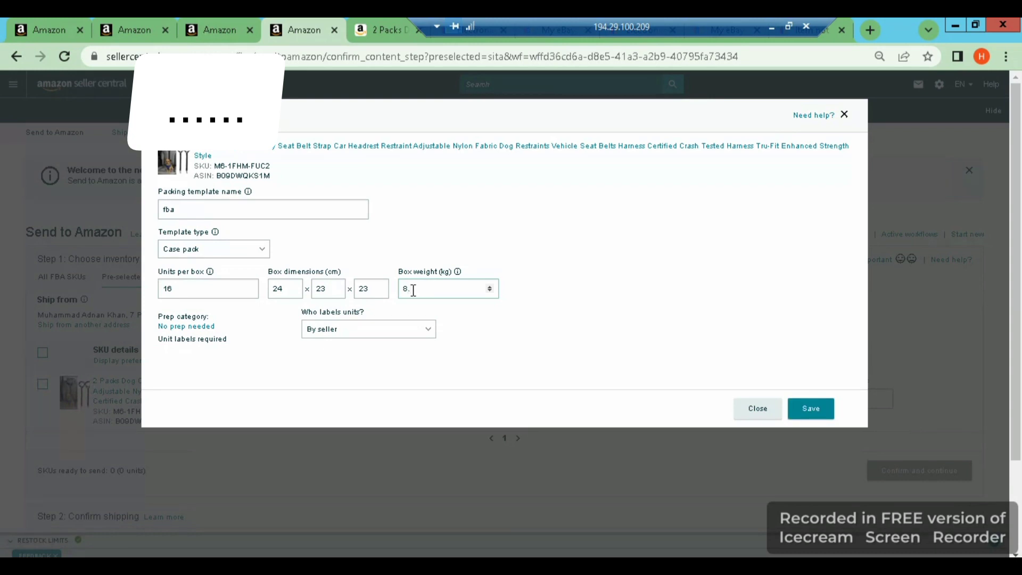
pyautogui.press('BackSpace')
pyautogui.press('BackSpace')
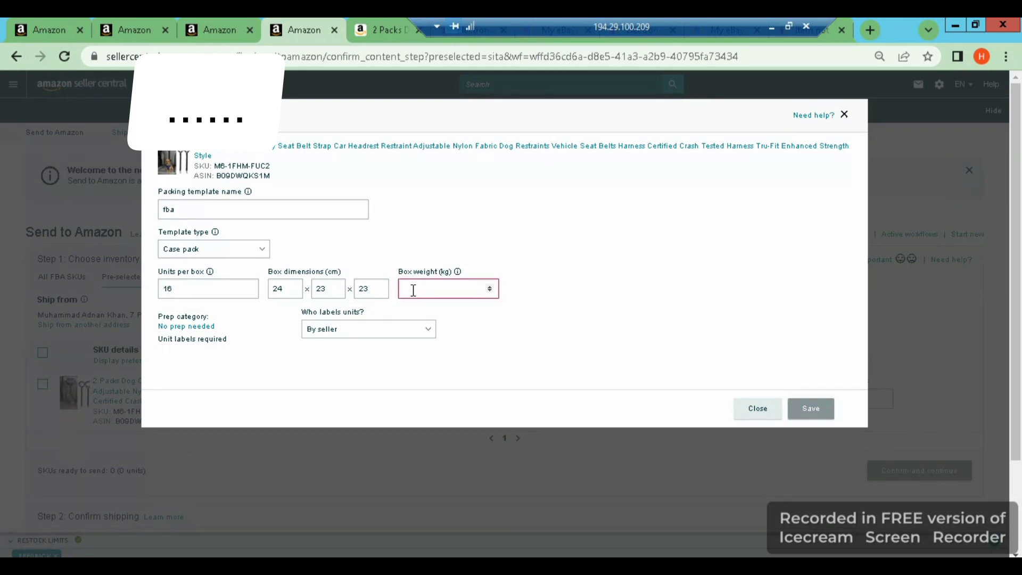
pyautogui.write('26')
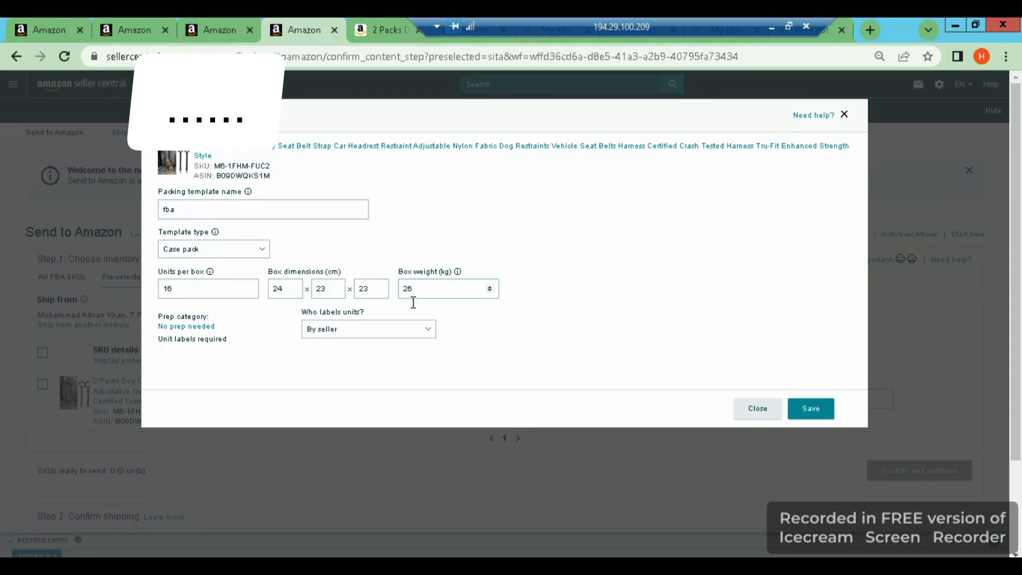
pyautogui.click(503, 359)
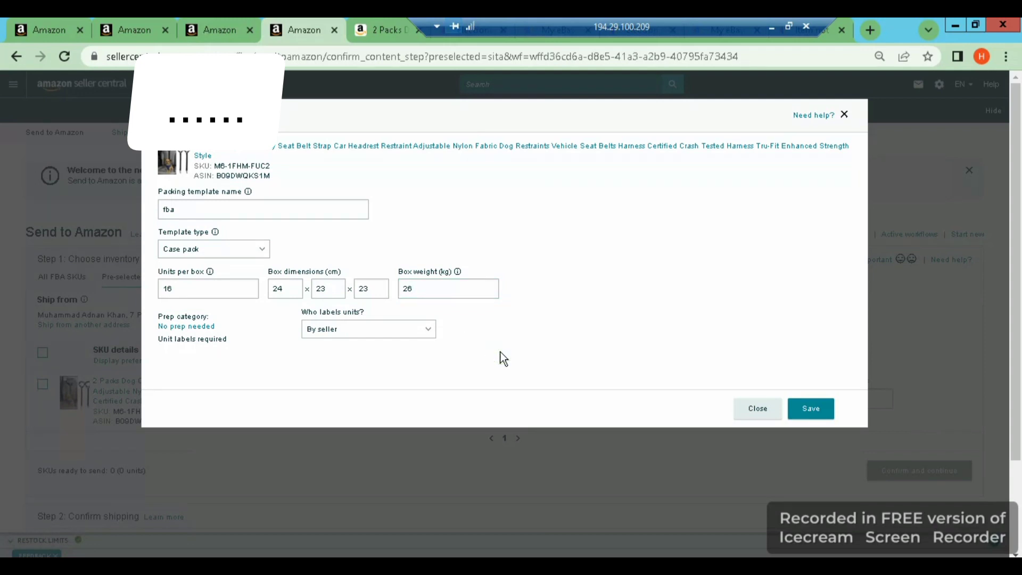
pyautogui.click(805, 411)
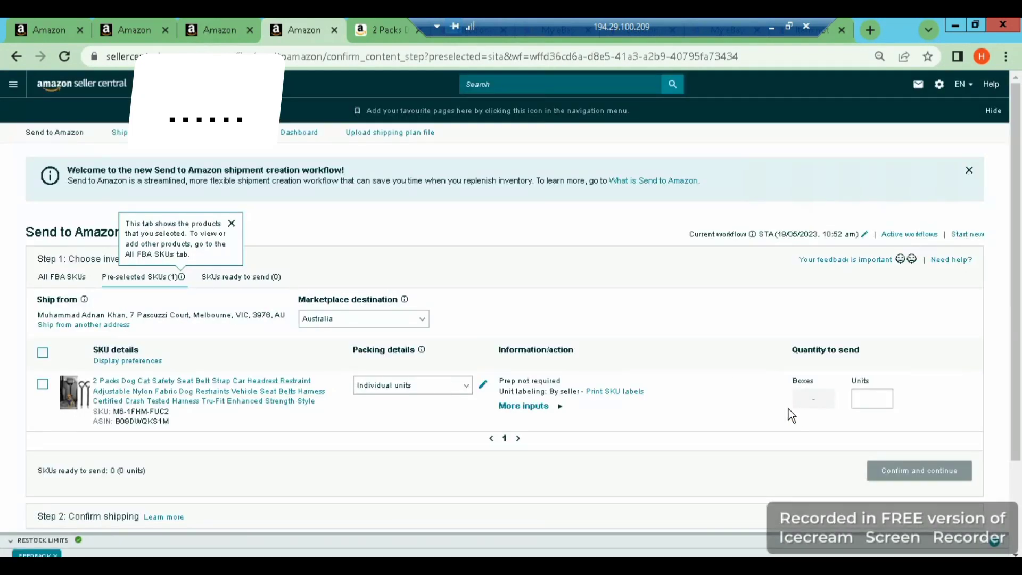
# Set the quantity to send for the individually packed SKU to 16 units.
pyautogui.click(863, 395)
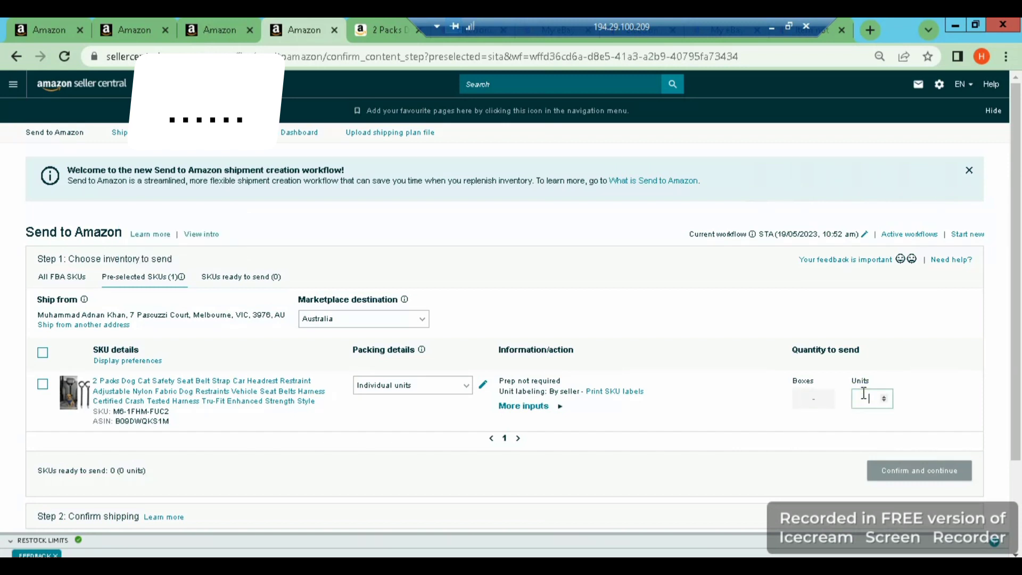
pyautogui.write('1')
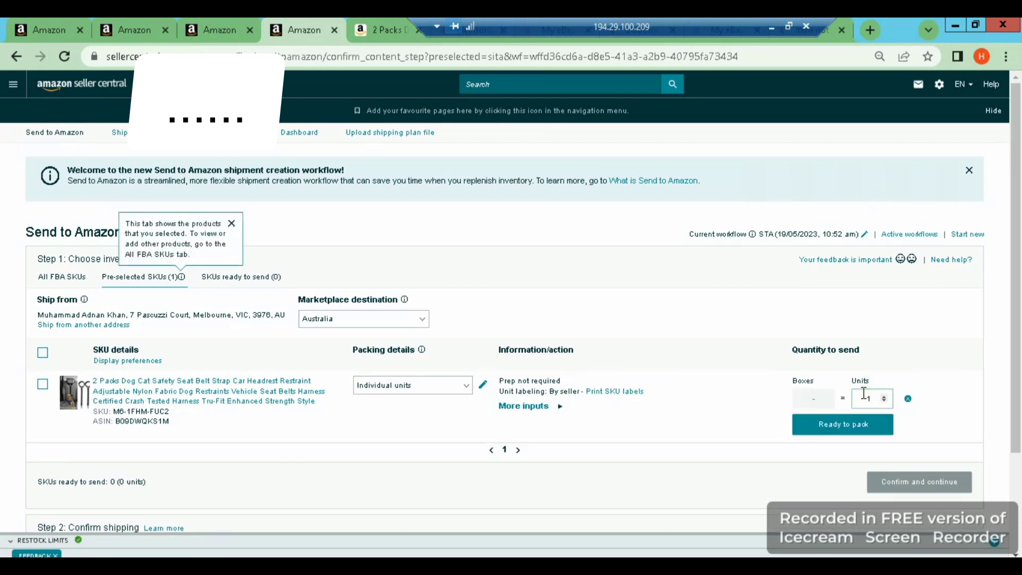
pyautogui.write('6')
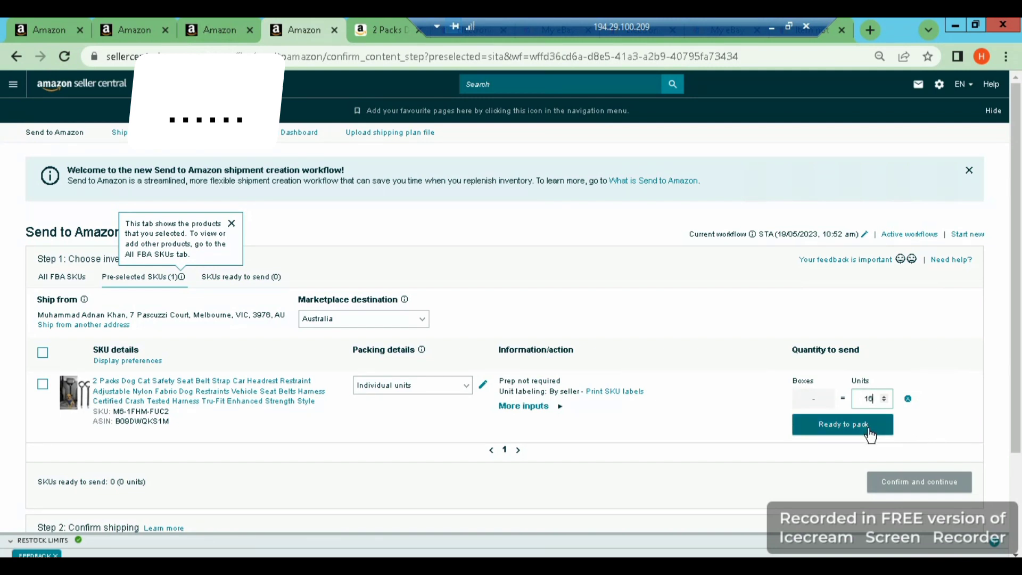
pyautogui.click(739, 423)
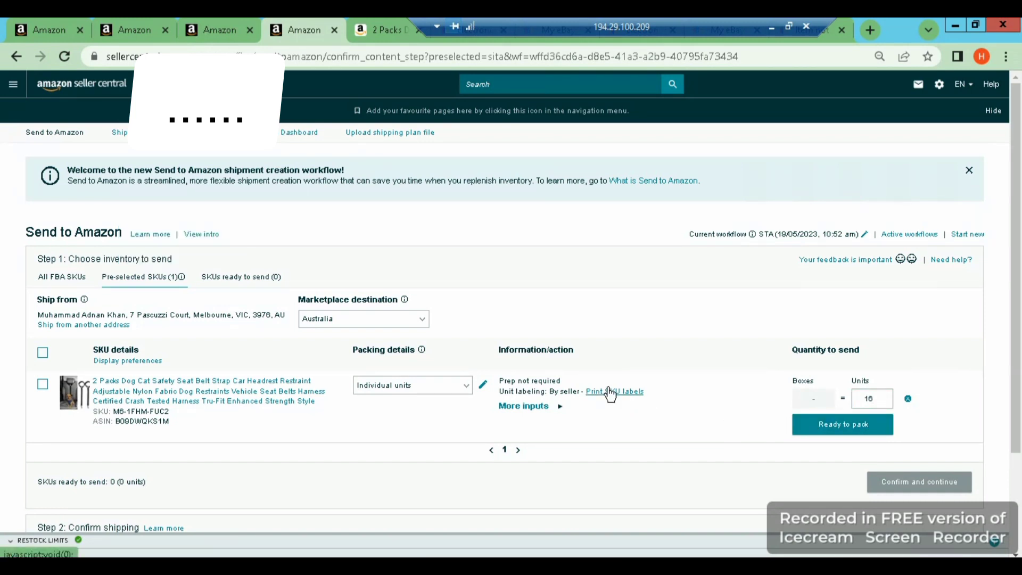
# Print 16 SKU labels for the product in the 44-up A4 format.
pyautogui.click(610, 392)
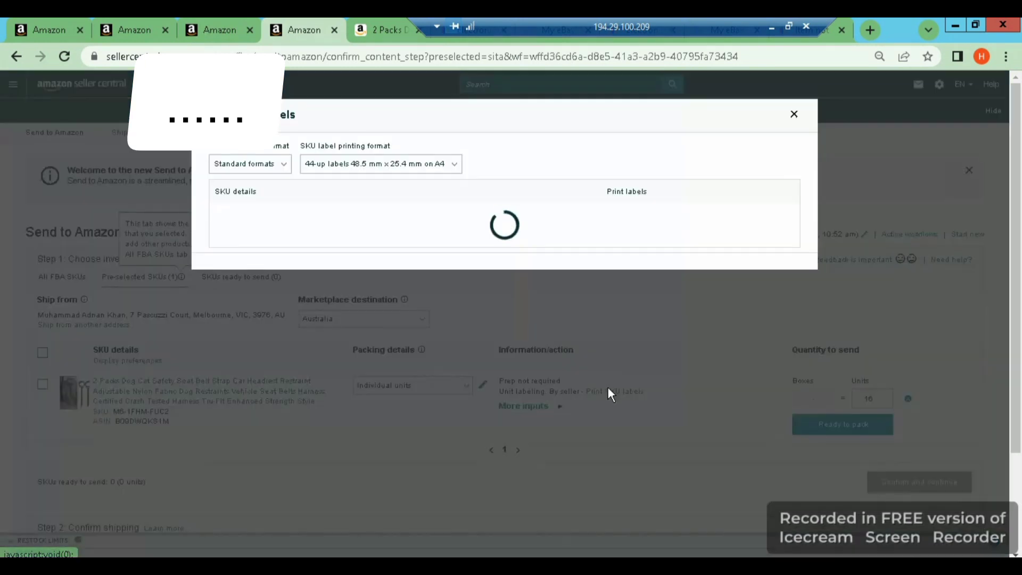
pyautogui.click(633, 216)
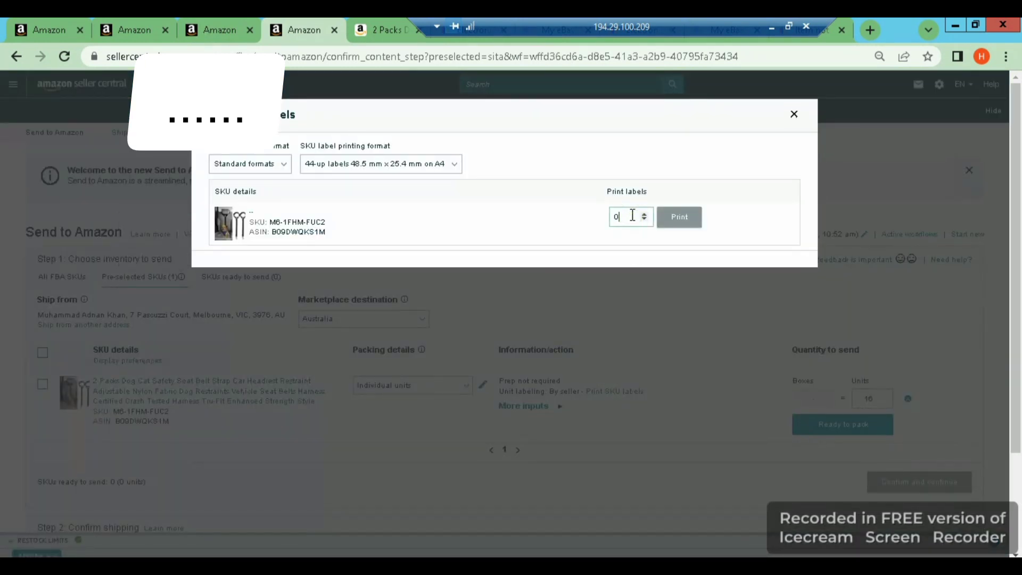
pyautogui.press('BackSpace')
pyautogui.write('16')
pyautogui.click(677, 218)
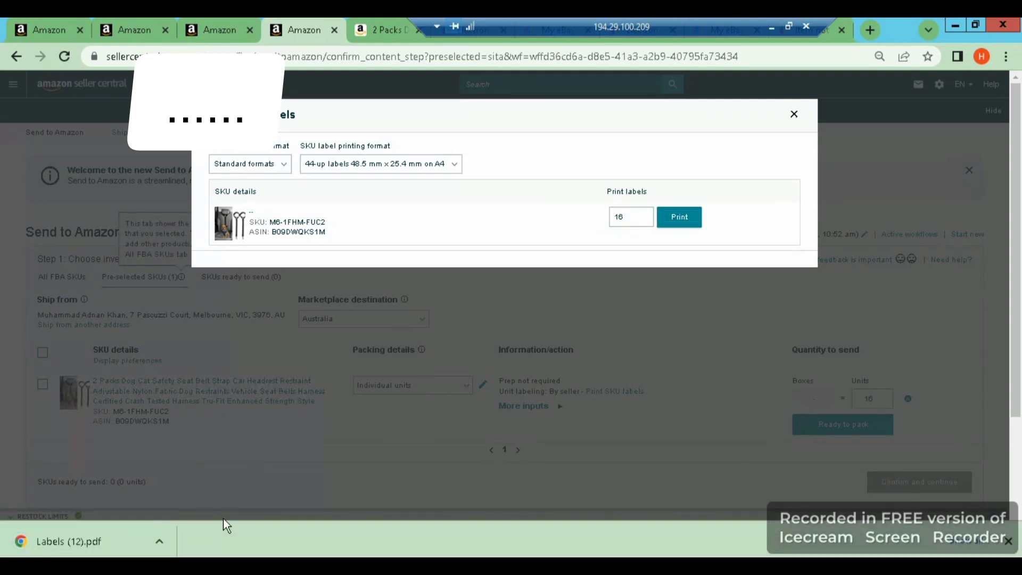
# Open the downloaded labels PDF to check the barcodes and return to the Send to Amazon page.
pyautogui.click(159, 549)
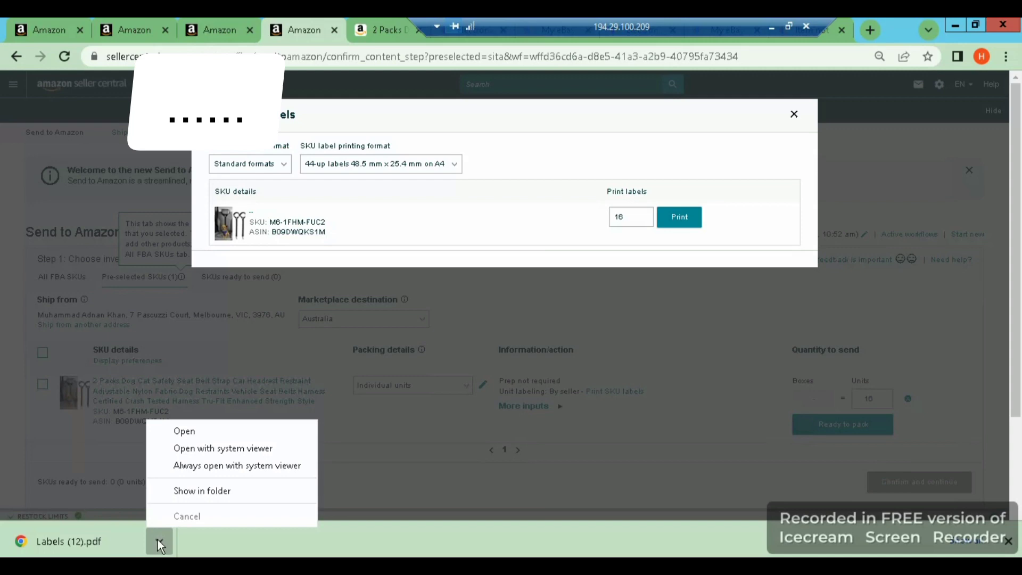
pyautogui.click(181, 429)
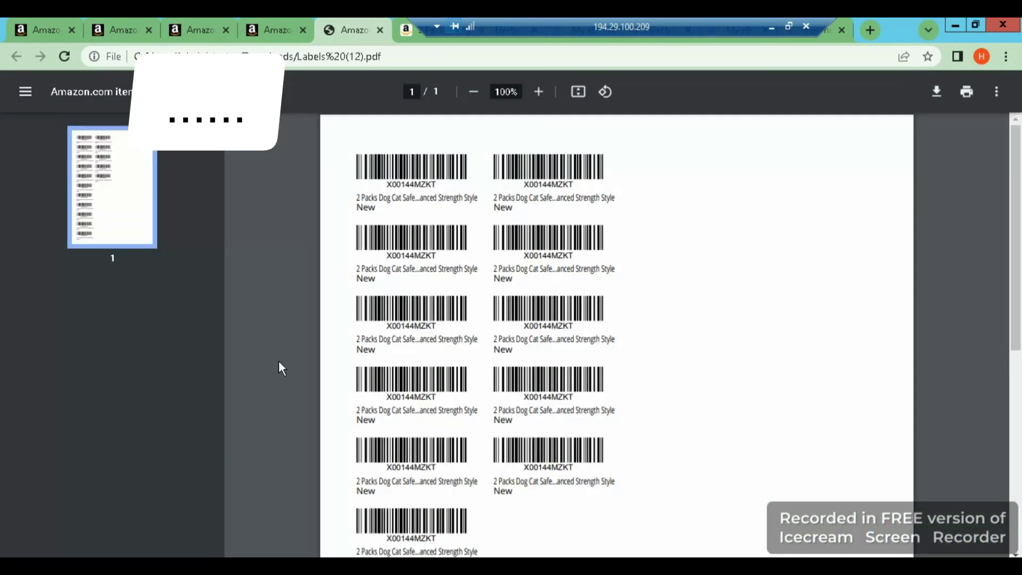
pyautogui.click(274, 30)
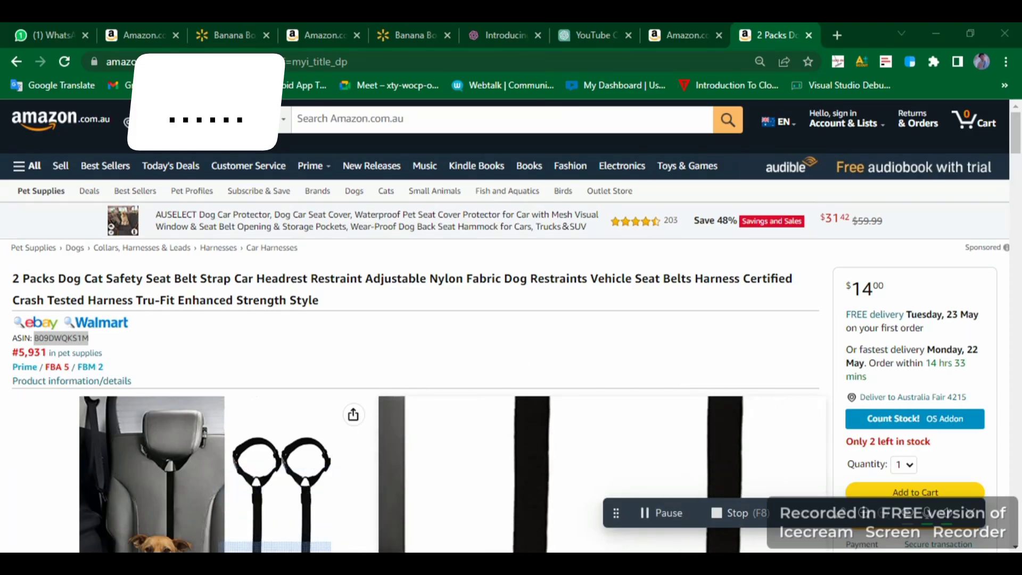
pyautogui.hotkey('alt', 'Tab')
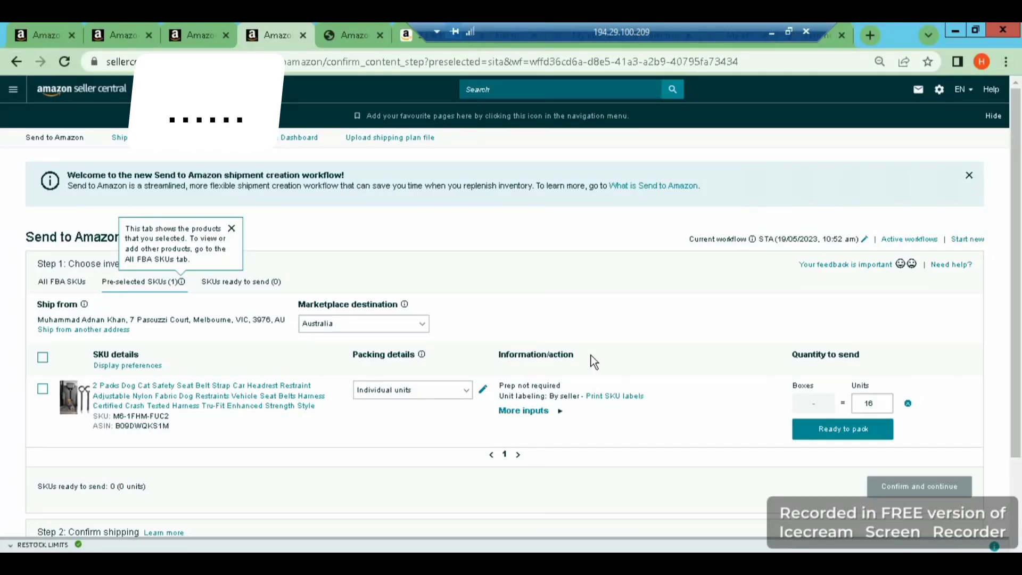
# Mark the SKU as ready to pack and proceed to packing the individual units.
pyautogui.click(866, 431)
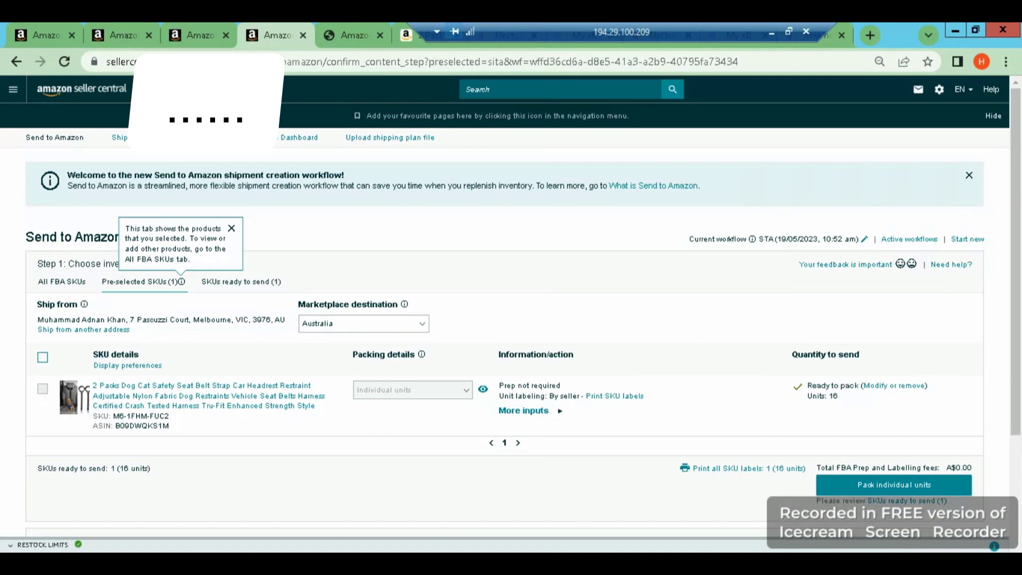
pyautogui.scroll(-3, 737, 317)
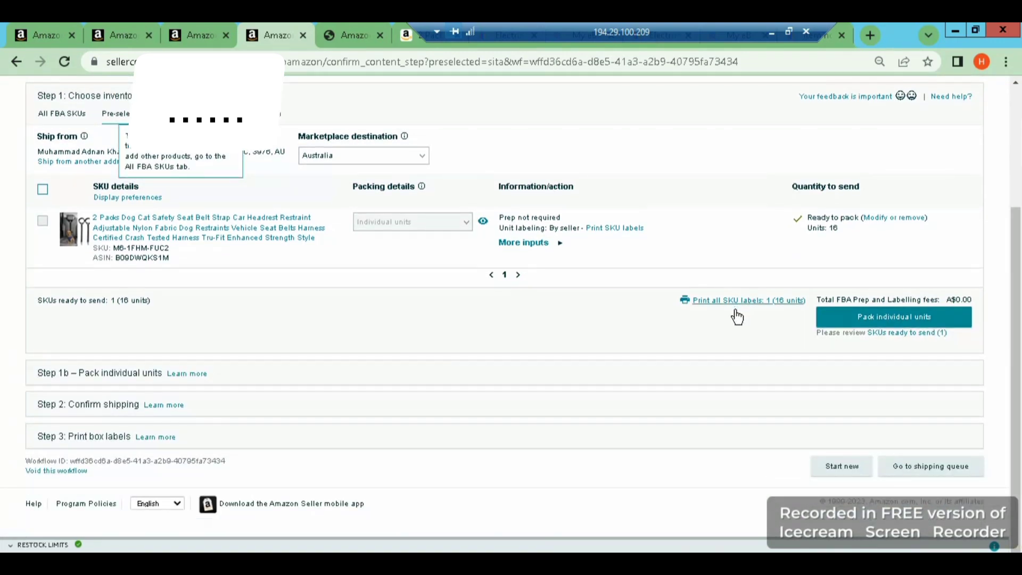
pyautogui.click(862, 321)
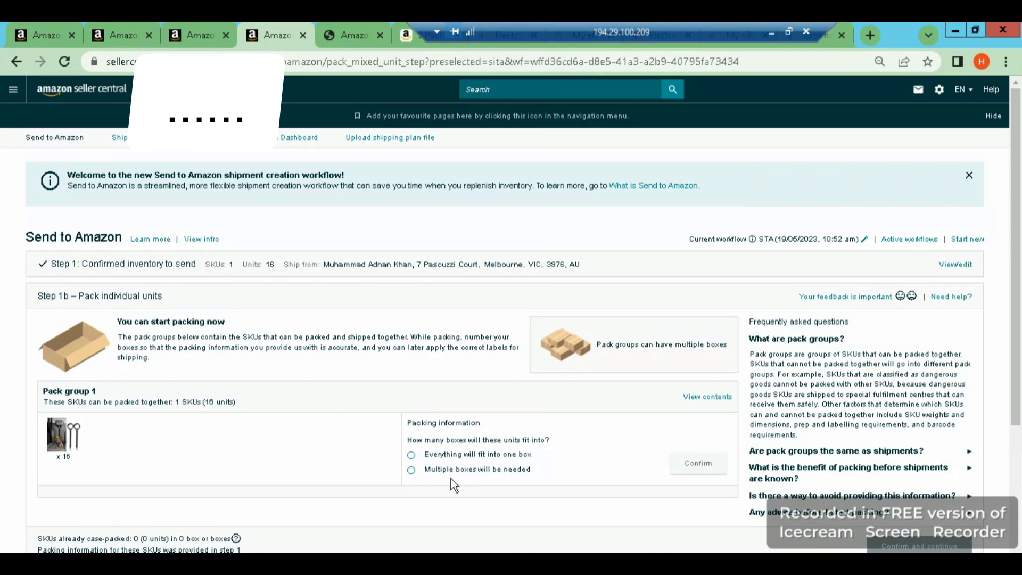
# Pack everything into one box of 24 x 23 x 24 cm weighing 5 kg and confirm the packing information.
pyautogui.click(413, 457)
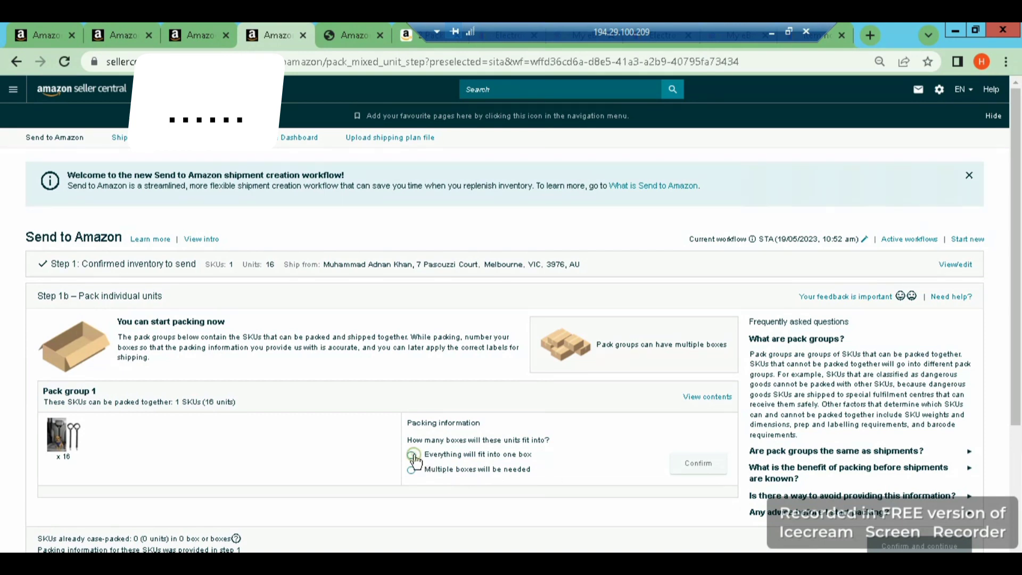
pyautogui.click(691, 468)
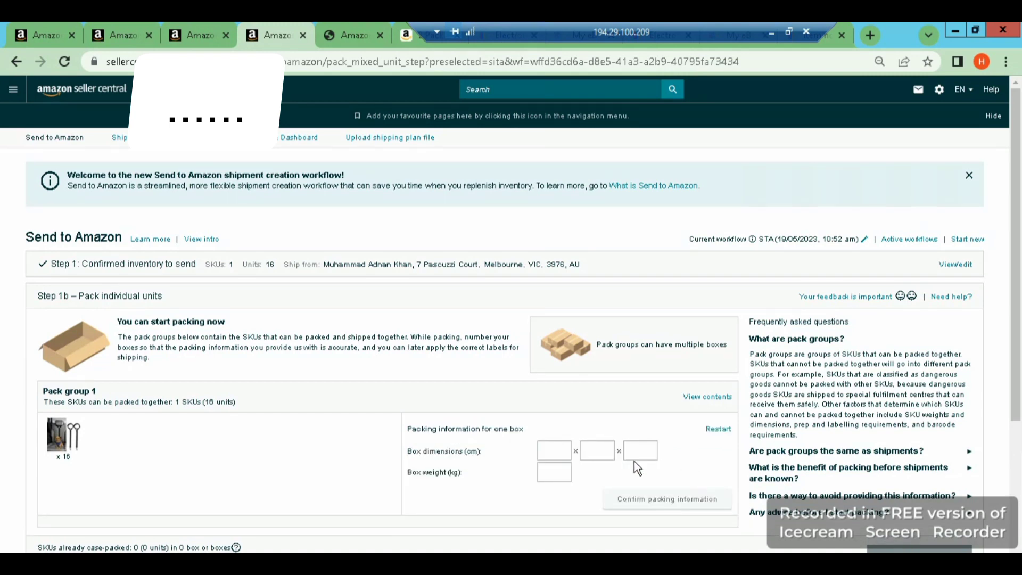
pyautogui.click(554, 450)
pyautogui.write('24')
pyautogui.click(586, 451)
pyautogui.write('23')
pyautogui.click(632, 452)
pyautogui.write('24')
pyautogui.click(554, 476)
pyautogui.write('5')
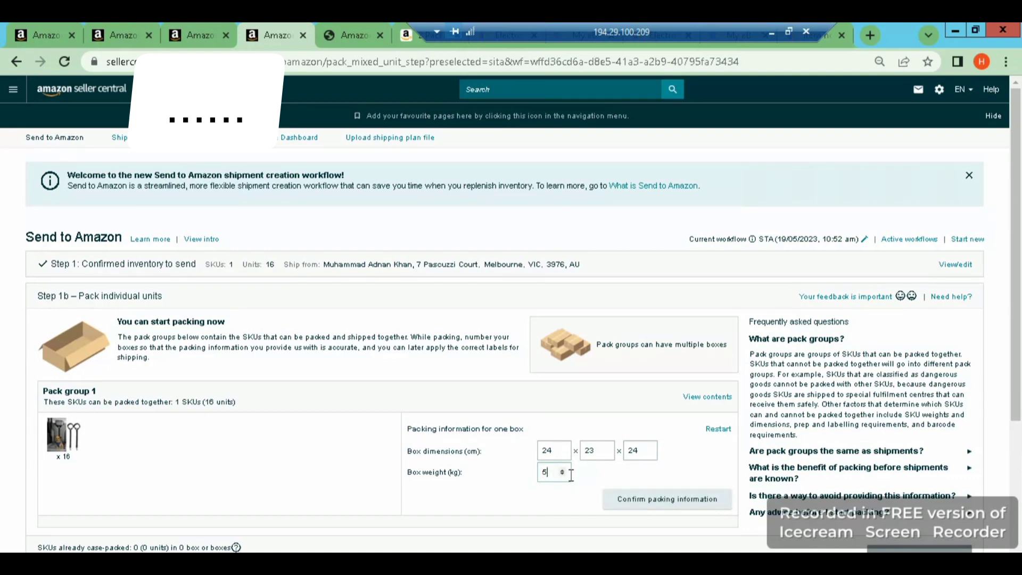
pyautogui.click(651, 501)
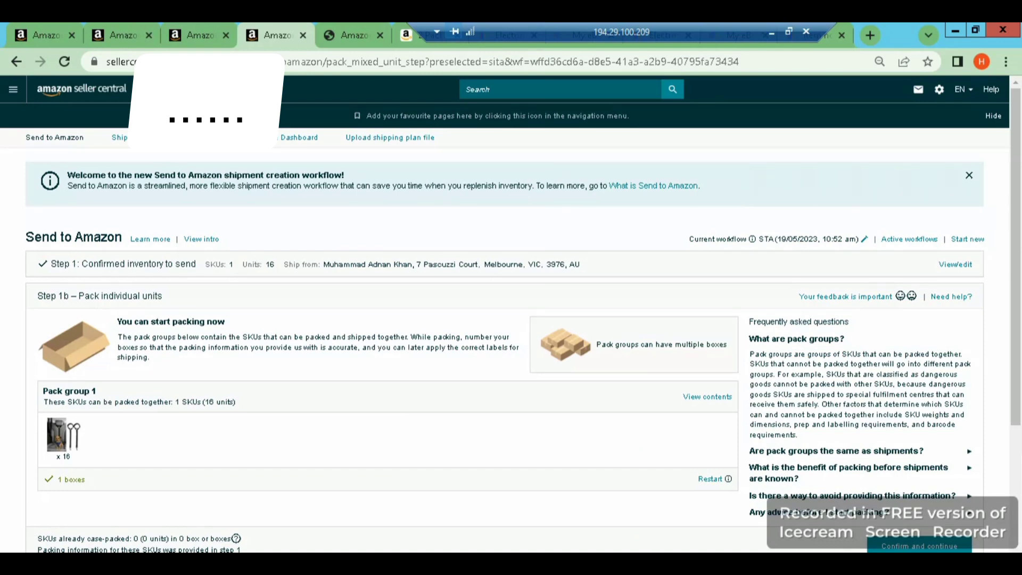
# Continue to the shipping confirmation and set the ship date to 23/05/2023.
pyautogui.scroll(-3, 511, 314)
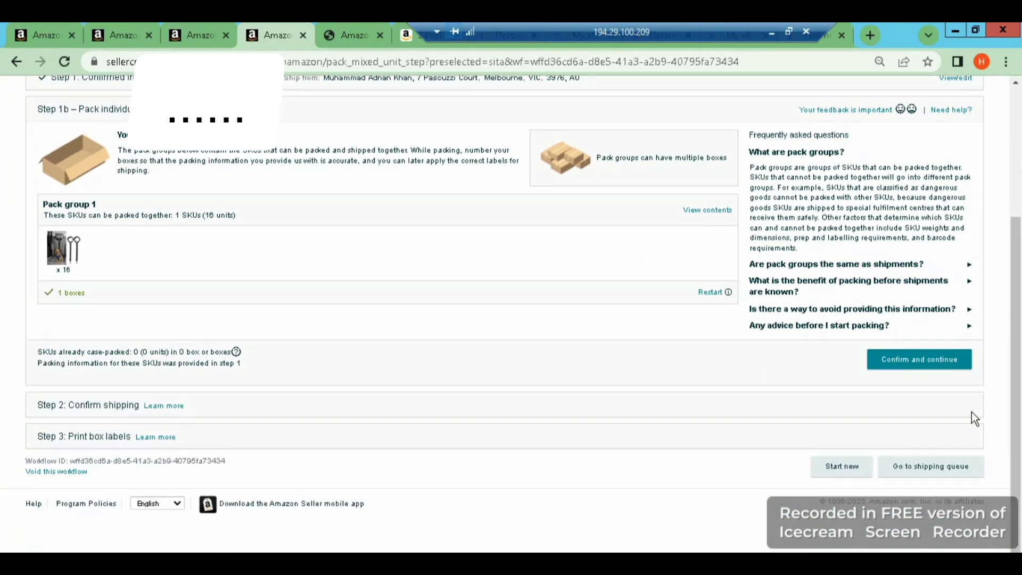
pyautogui.click(937, 361)
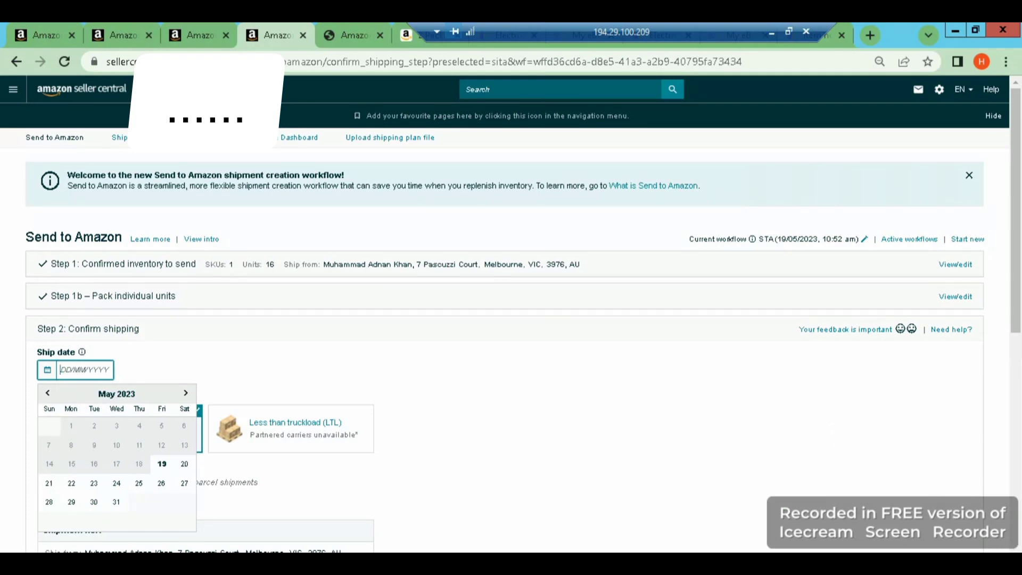
pyautogui.scroll(-5, 522, 314)
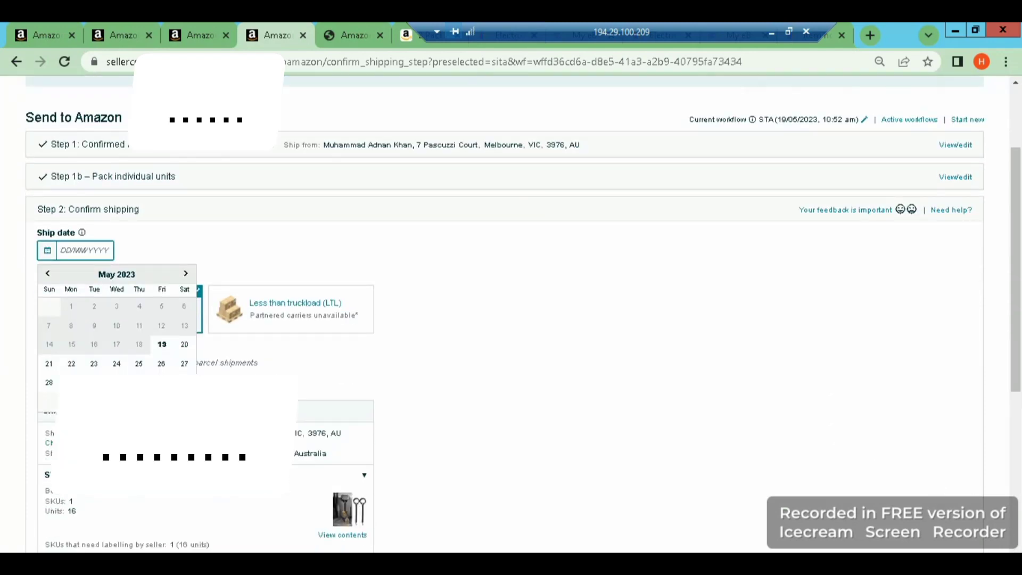
pyautogui.scroll(-3, 511, 314)
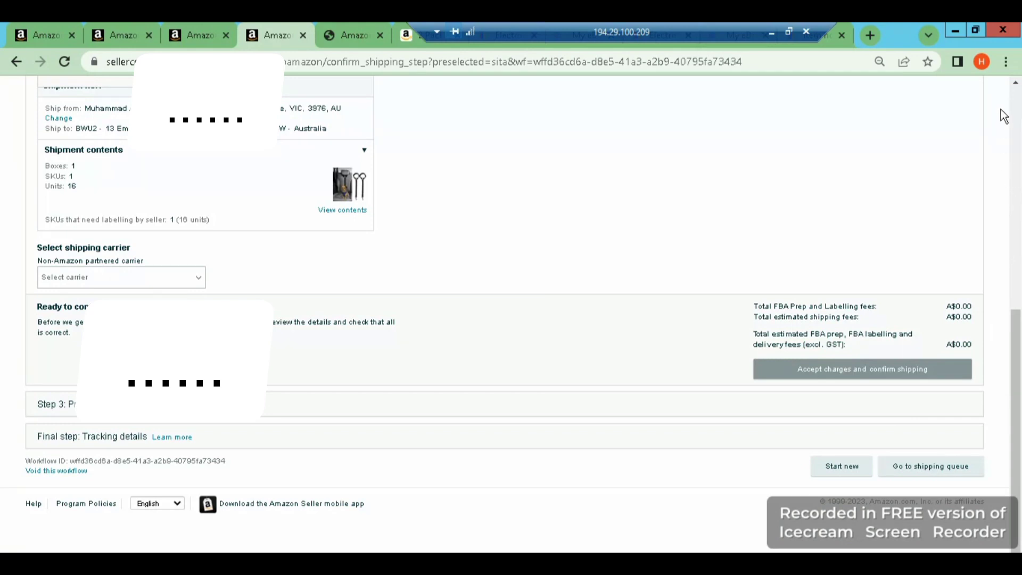
pyautogui.scroll(4, 1015, 85)
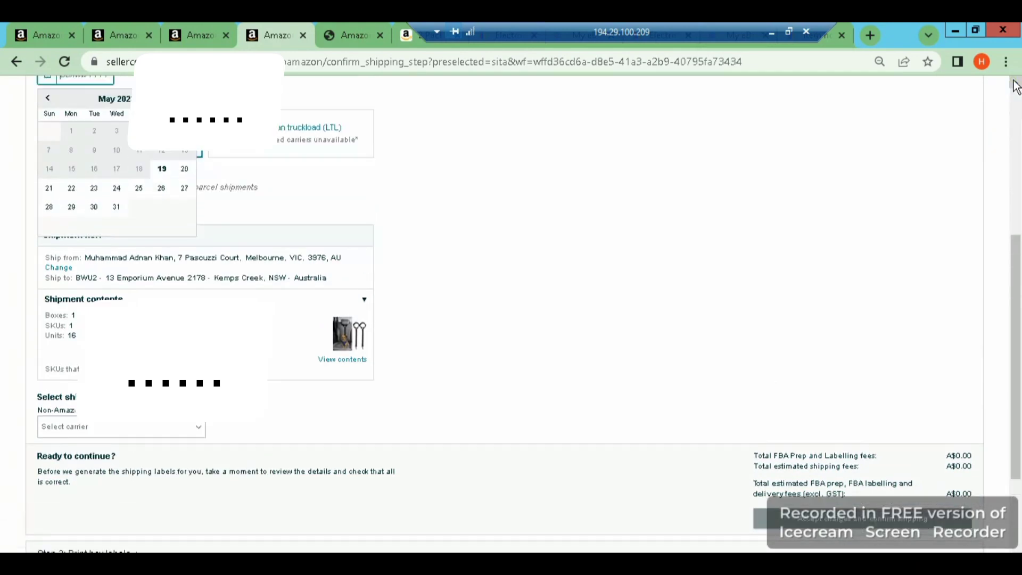
pyautogui.click(1015, 83)
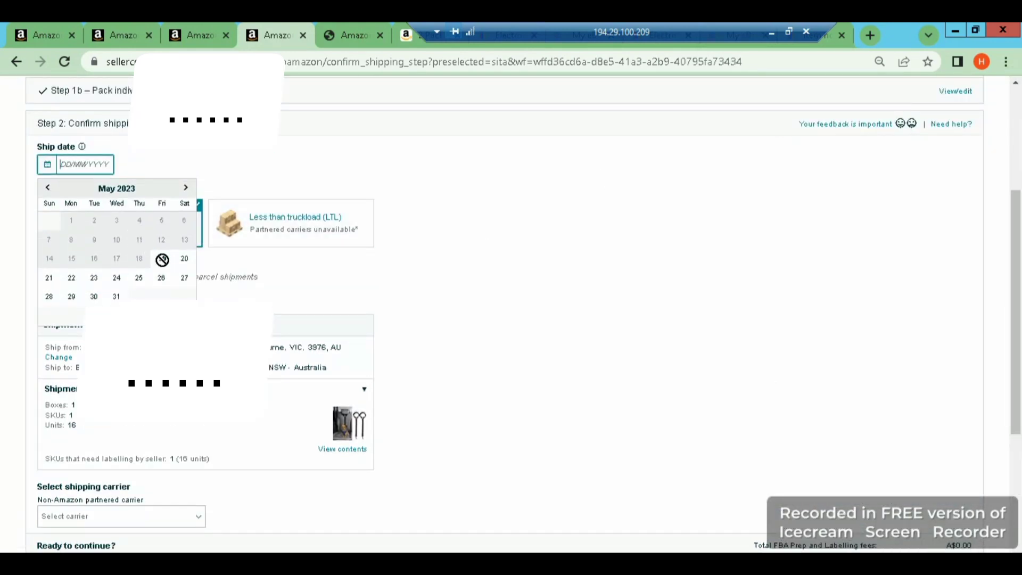
pyautogui.click(94, 278)
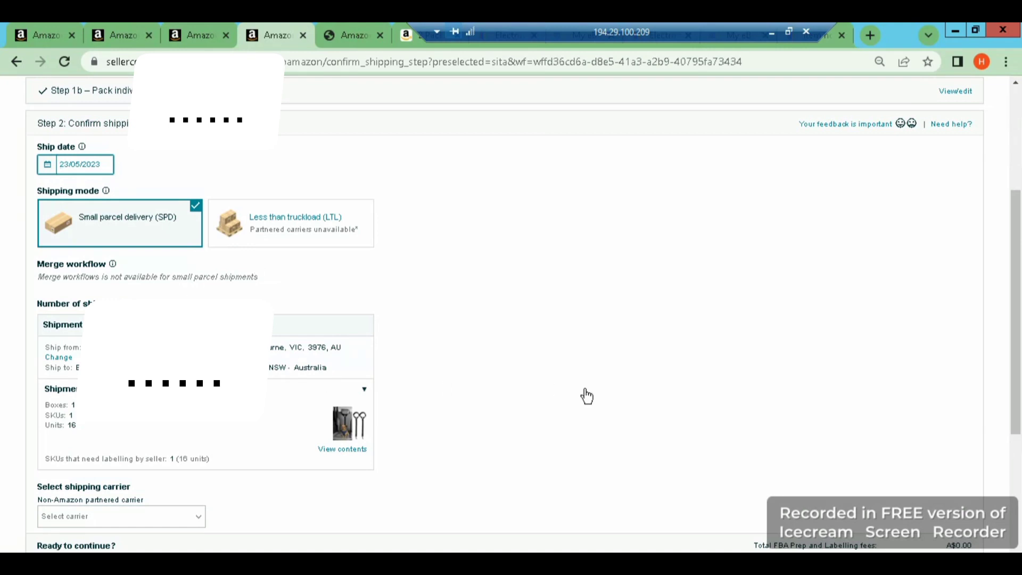
# Choose Australia Post as the non-Amazon partnered carrier, then accept the charges and confirm shipping.
pyautogui.scroll(-4, 442, 420)
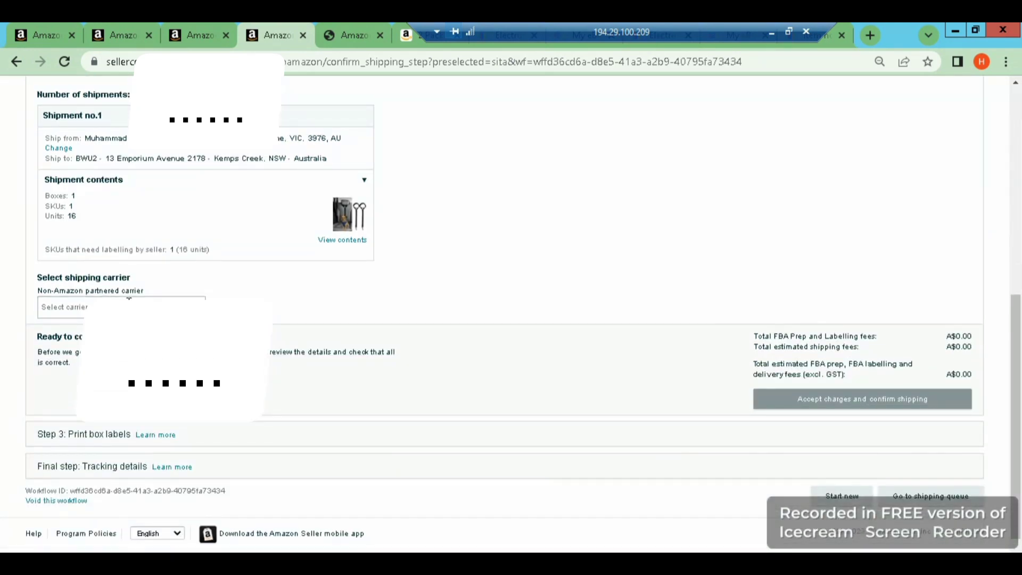
pyautogui.click(131, 309)
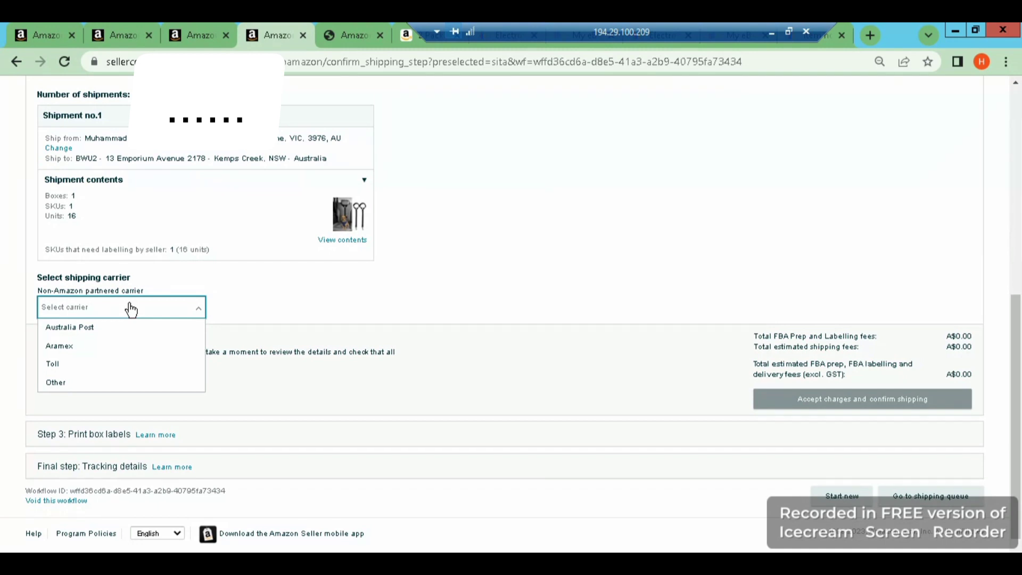
pyautogui.click(98, 330)
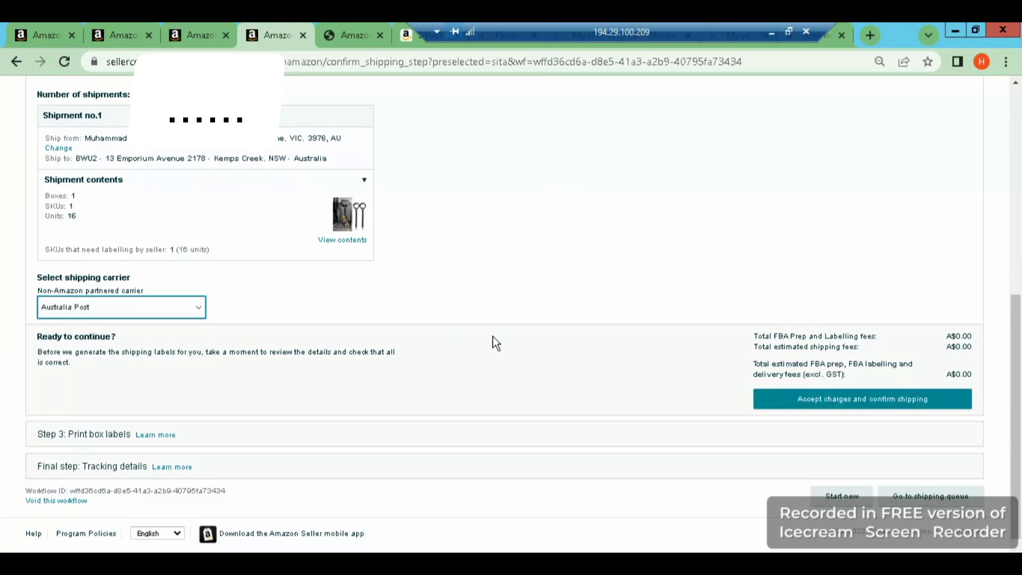
pyautogui.click(916, 365)
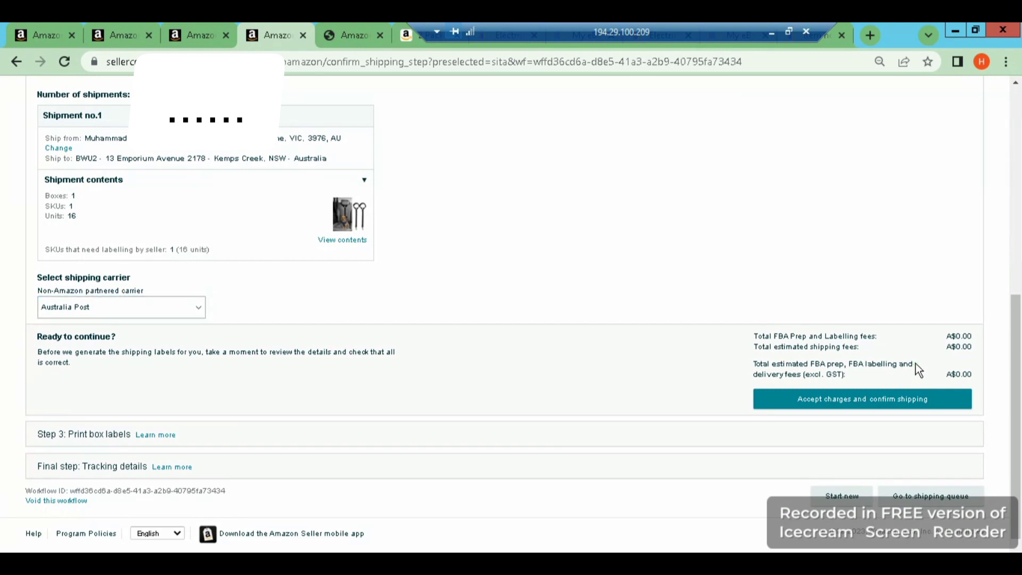
pyautogui.click(882, 404)
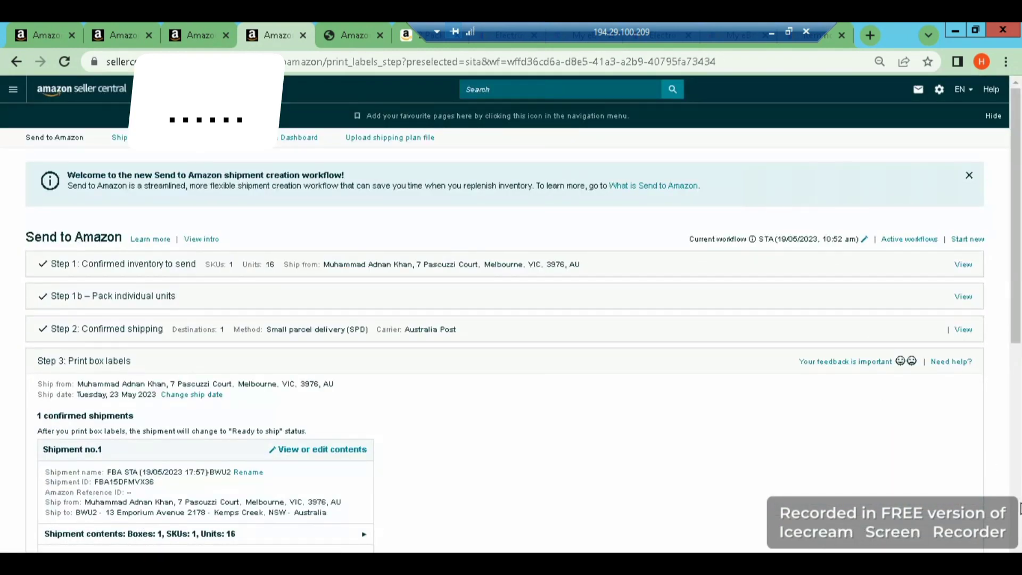
# Print the shipment's box labels in Thermal Printing 102 x 152 mm (4 x 6 in) format, submitting the seller account sign-in.
pyautogui.scroll(-8, 1020, 508)
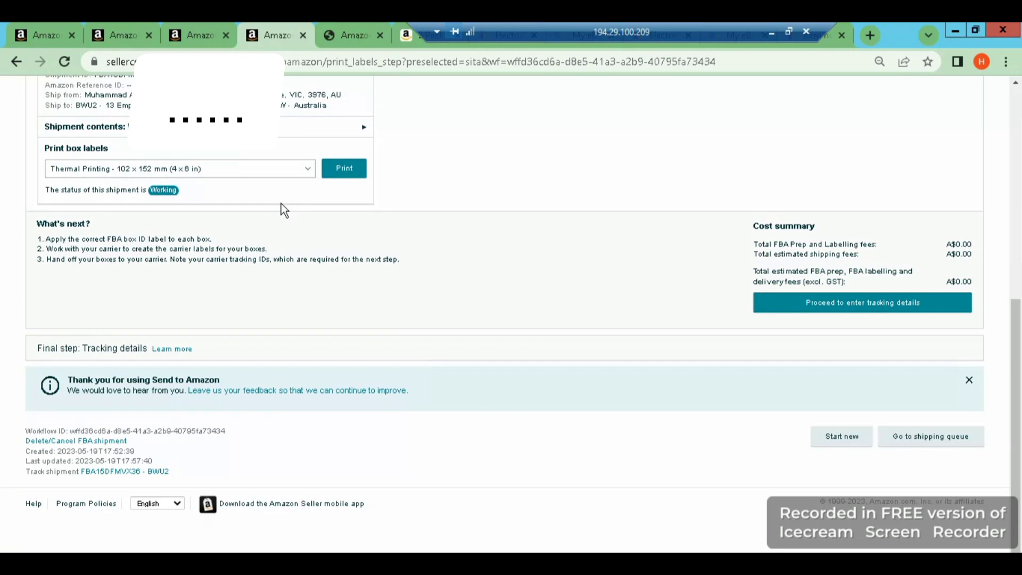
pyautogui.click(342, 173)
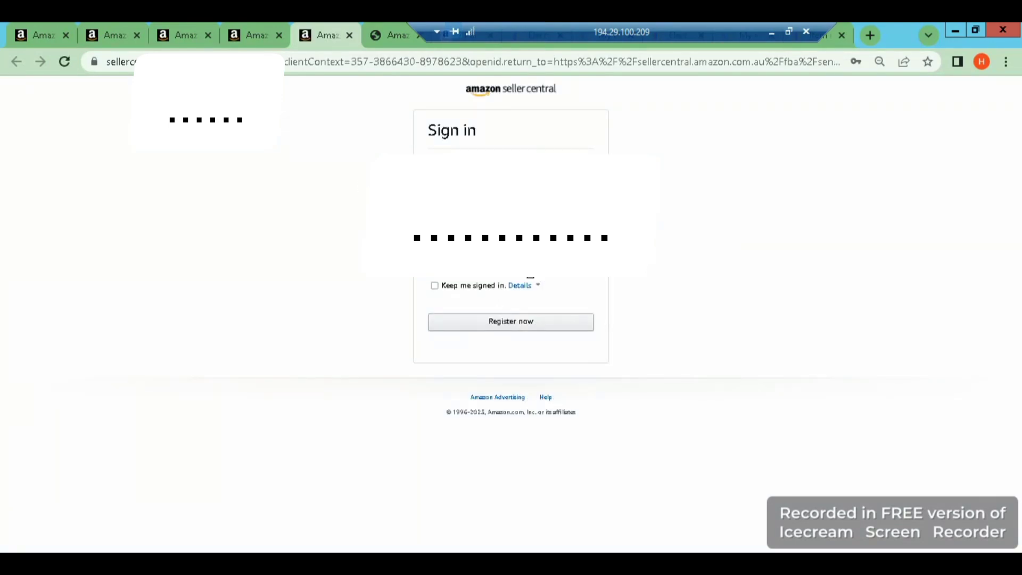
pyautogui.click(532, 266)
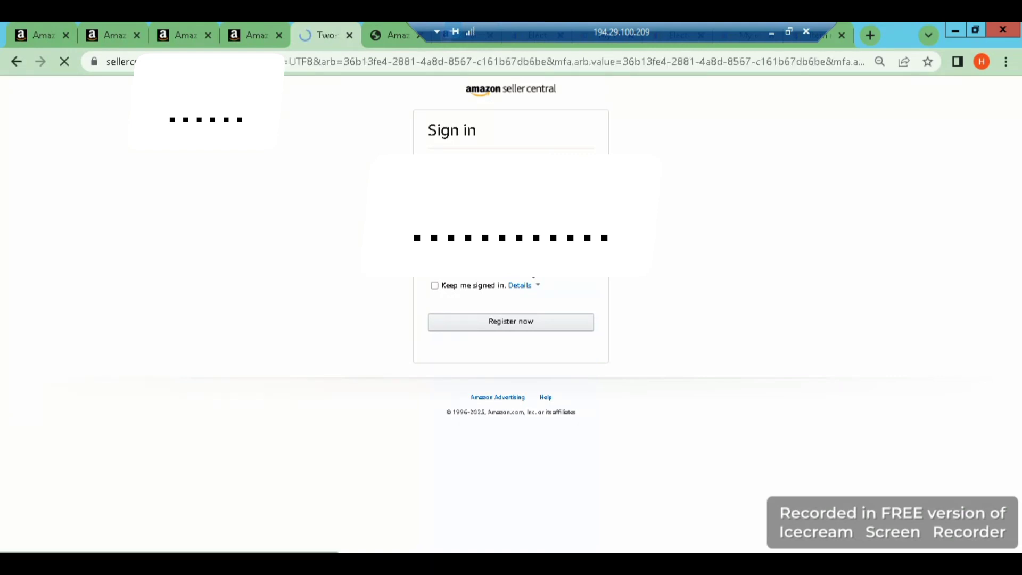
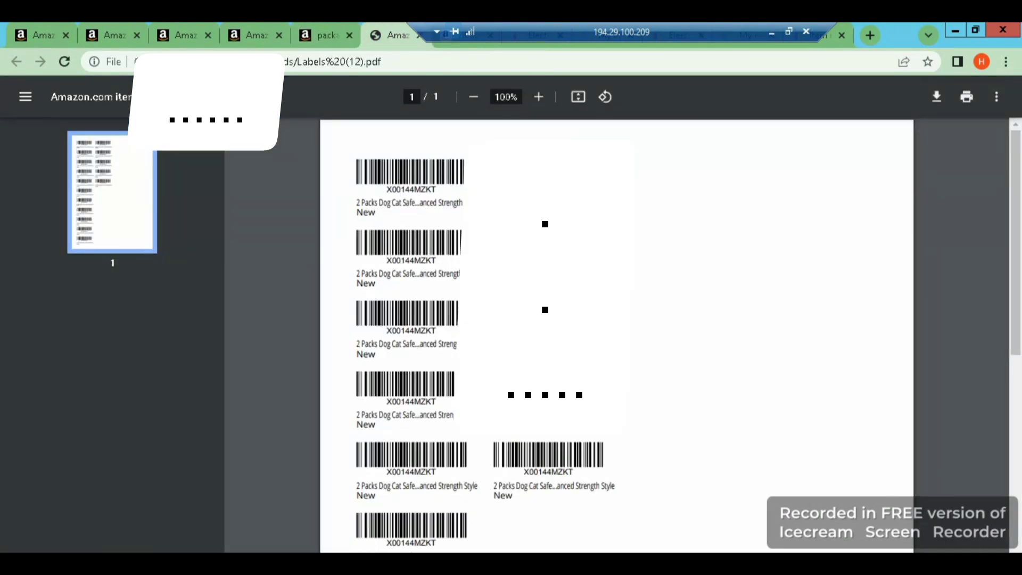
# Compare the item labels with the box label PDF, and return to the Send to Amazon workflow to review the shipment's status and details.
pyautogui.click(326, 36)
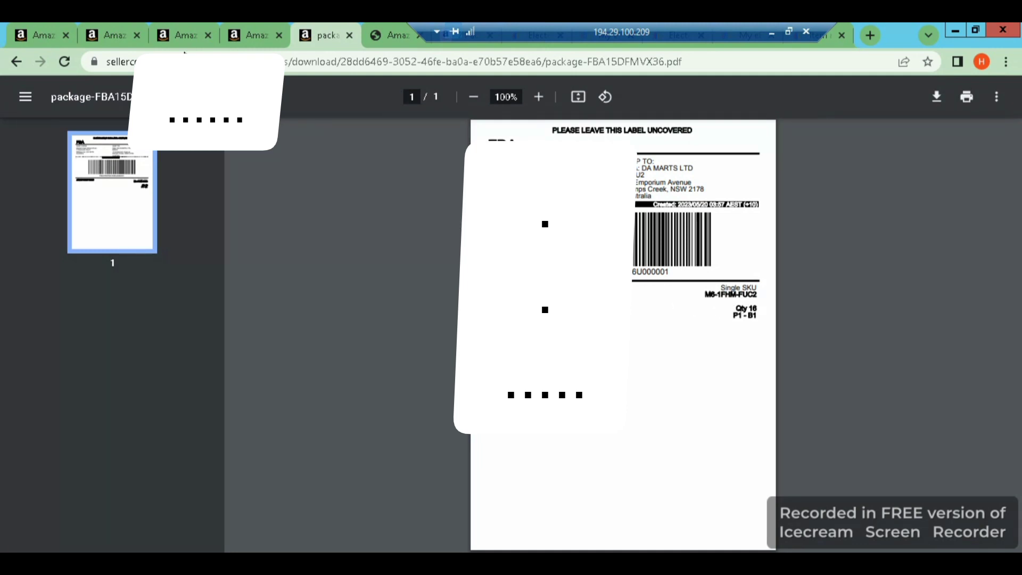
pyautogui.click(255, 35)
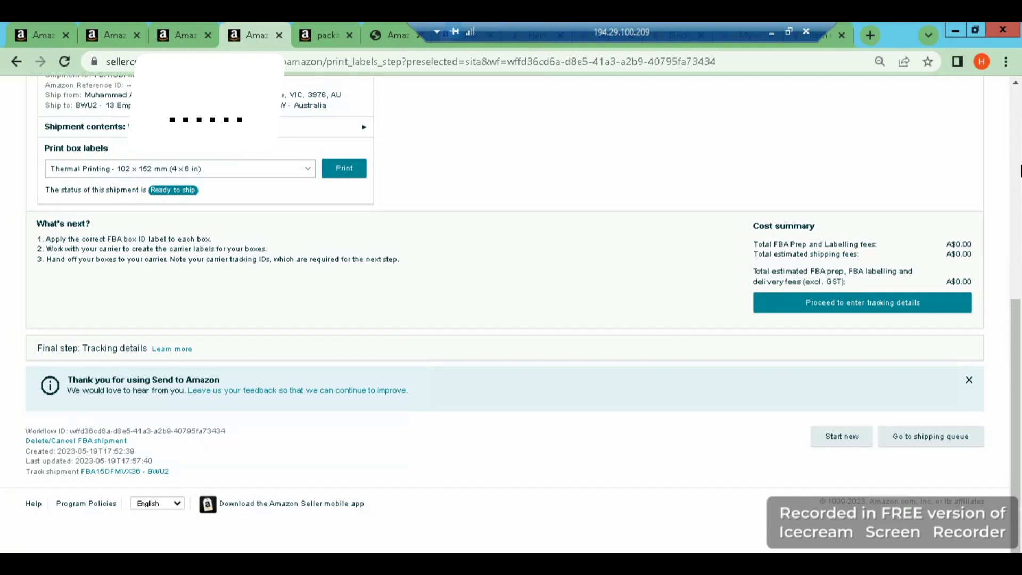
pyautogui.moveTo(1021, 170); pyautogui.dragTo(1021, 119)
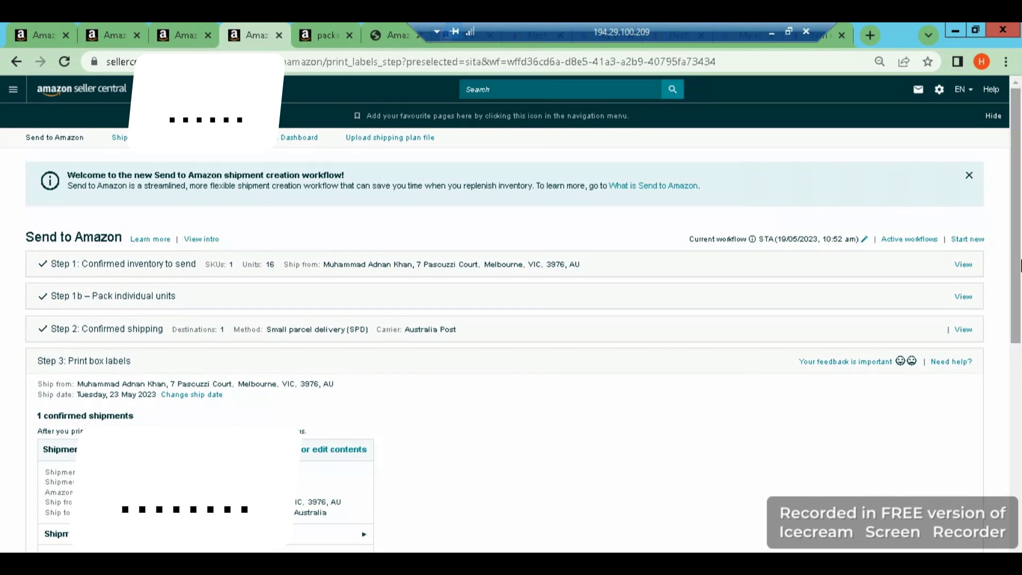
pyautogui.click(1020, 463)
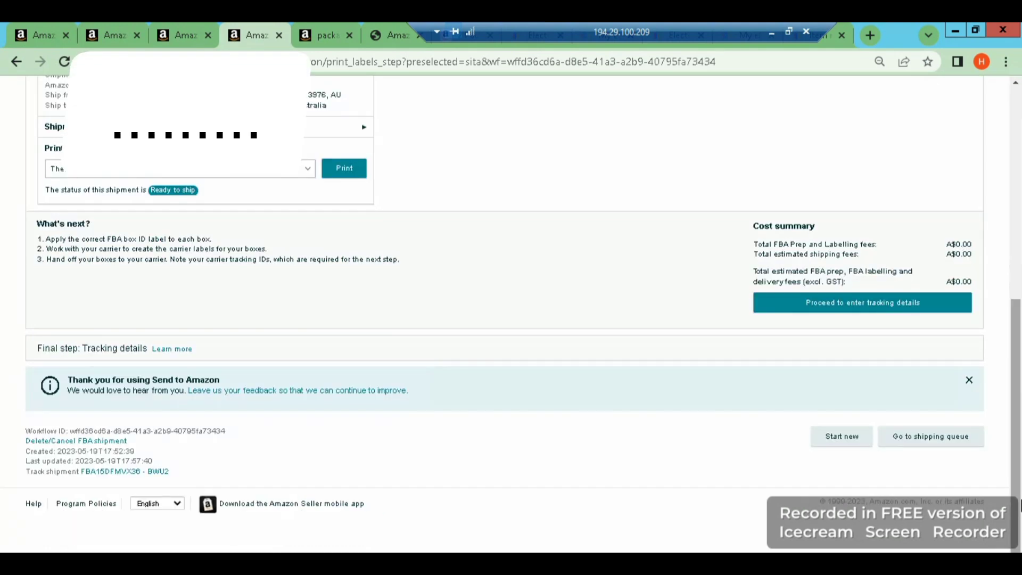